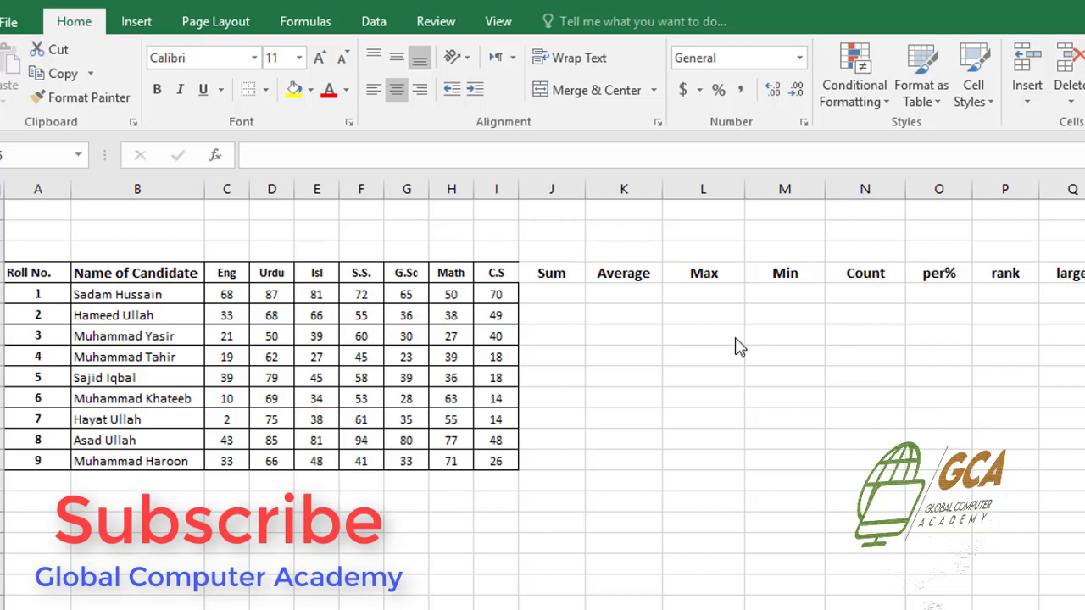
- Enter =SUM(C5:I5) in J5 to total the first candidate's subject marks from Eng to C.S
click(561, 298)
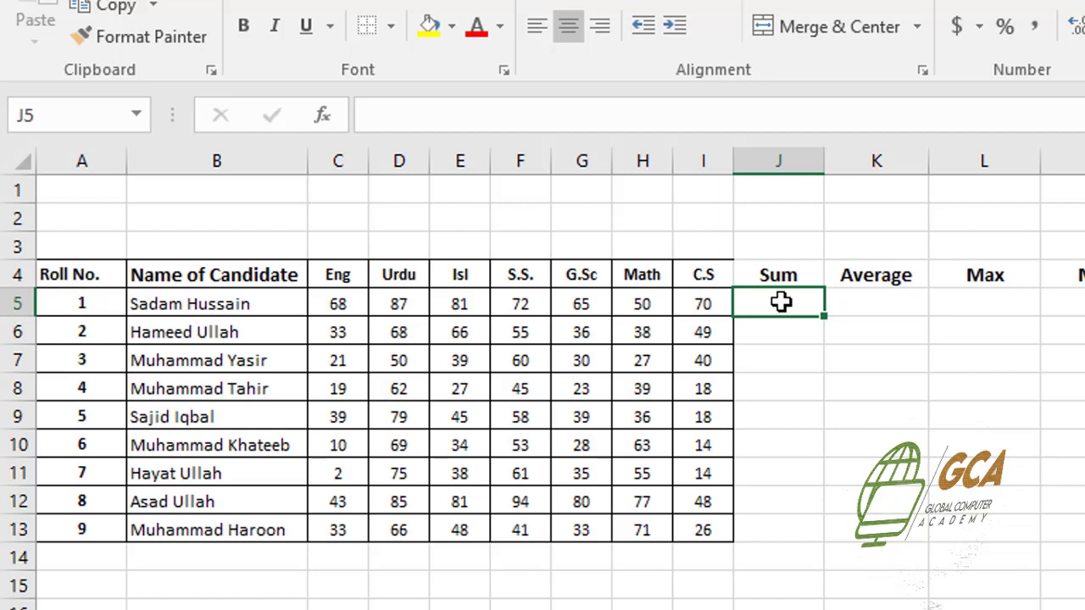
text(=)
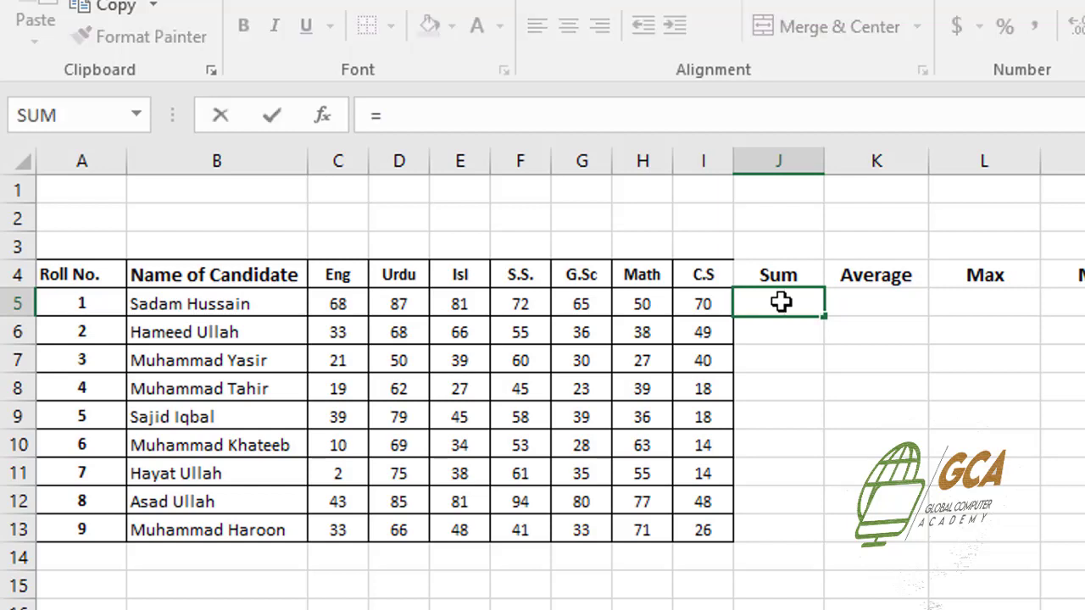
text(sum)
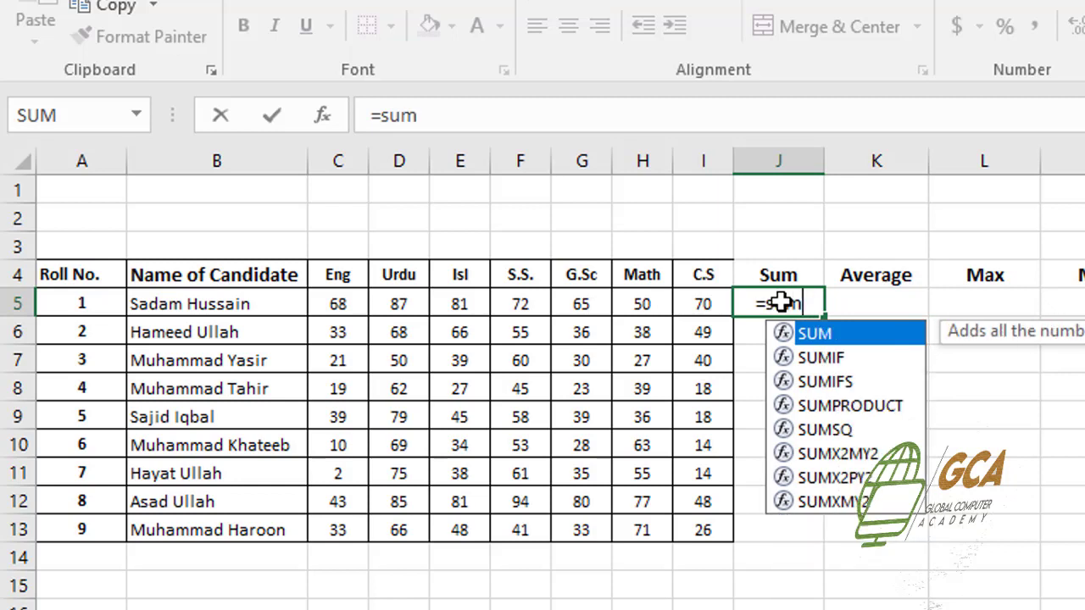
key(Escape)
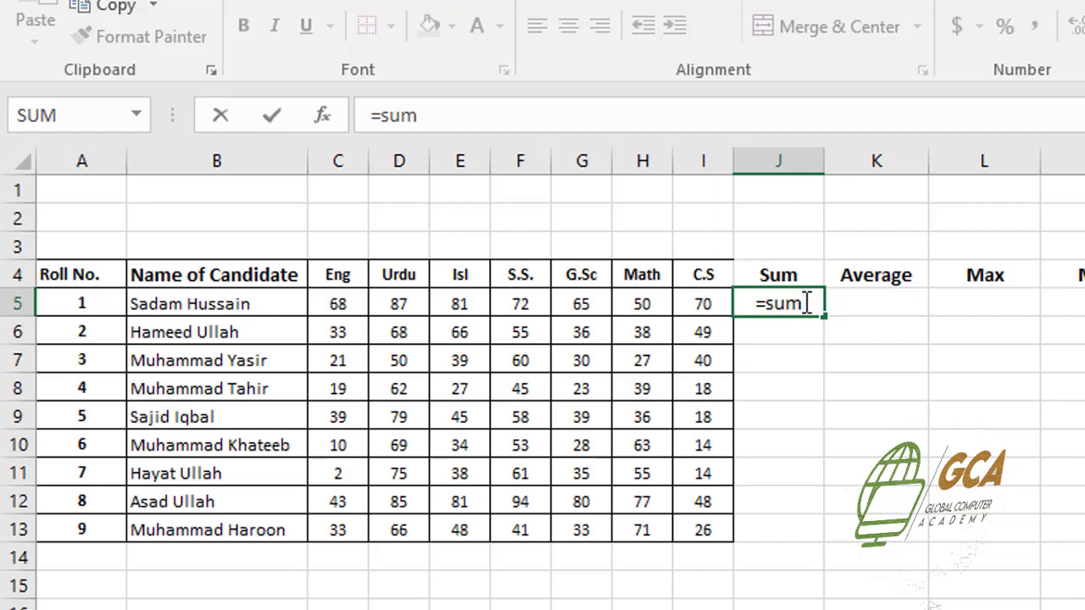
text(()
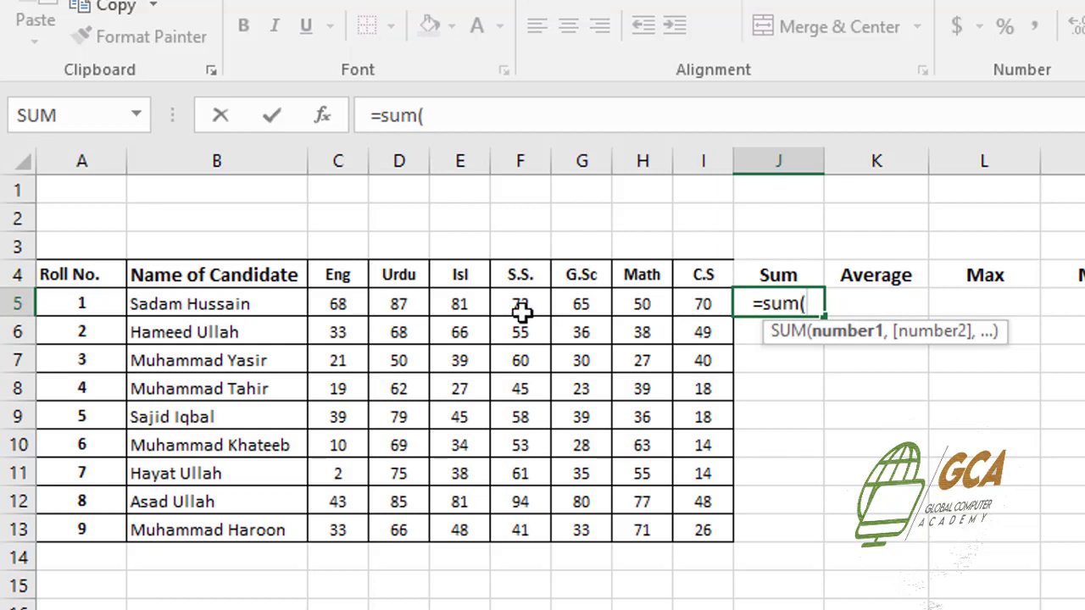
click(338, 305)
drag(338, 305, 709, 302)
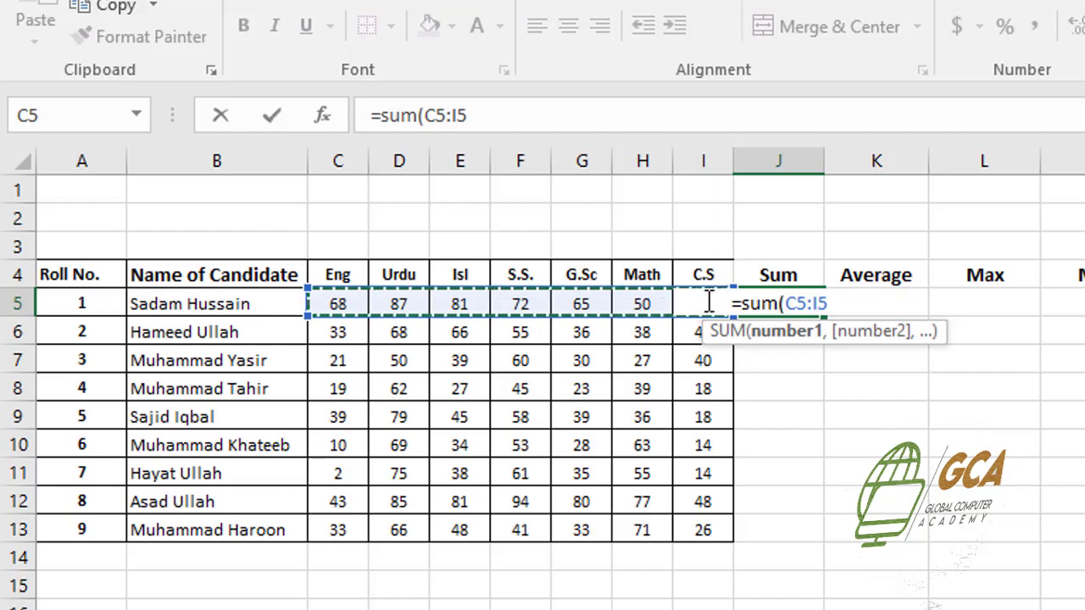
text())
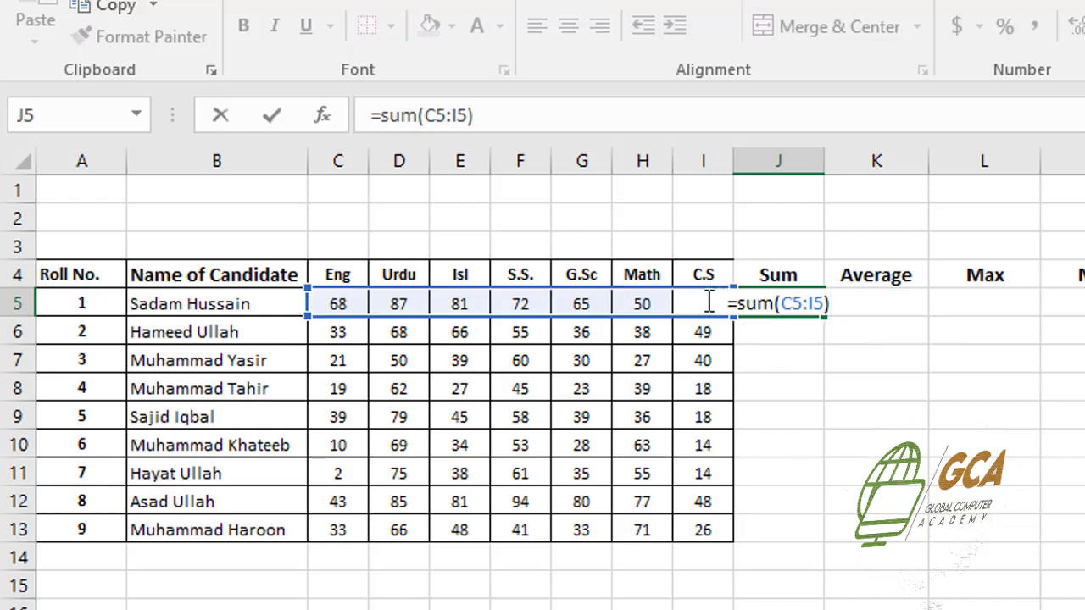
key(Return)
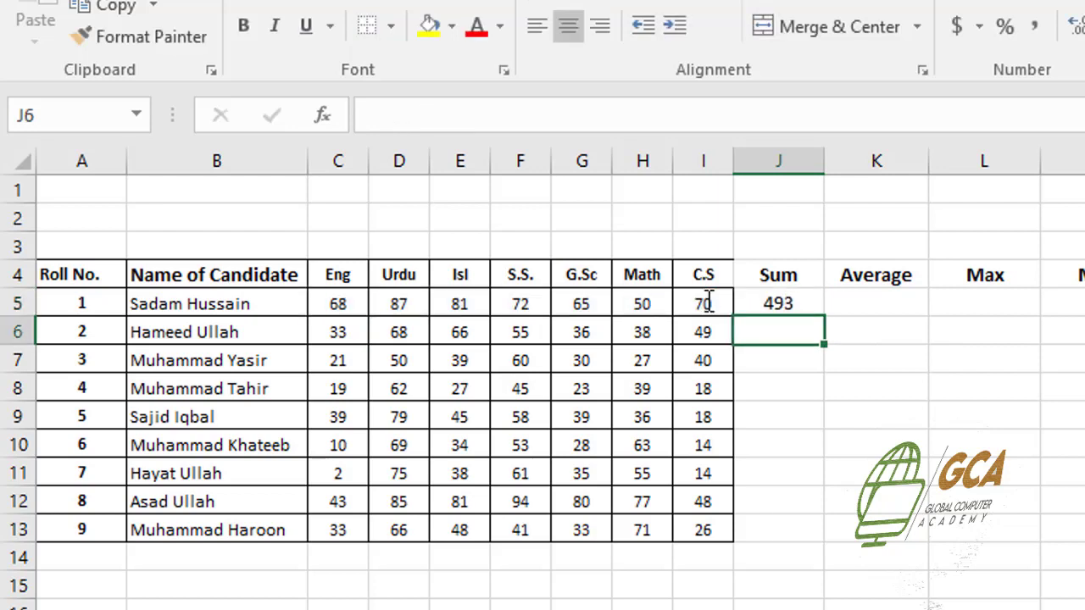
- Copy the SUM formula from J5 down through J13 for all remaining candidates
click(796, 301)
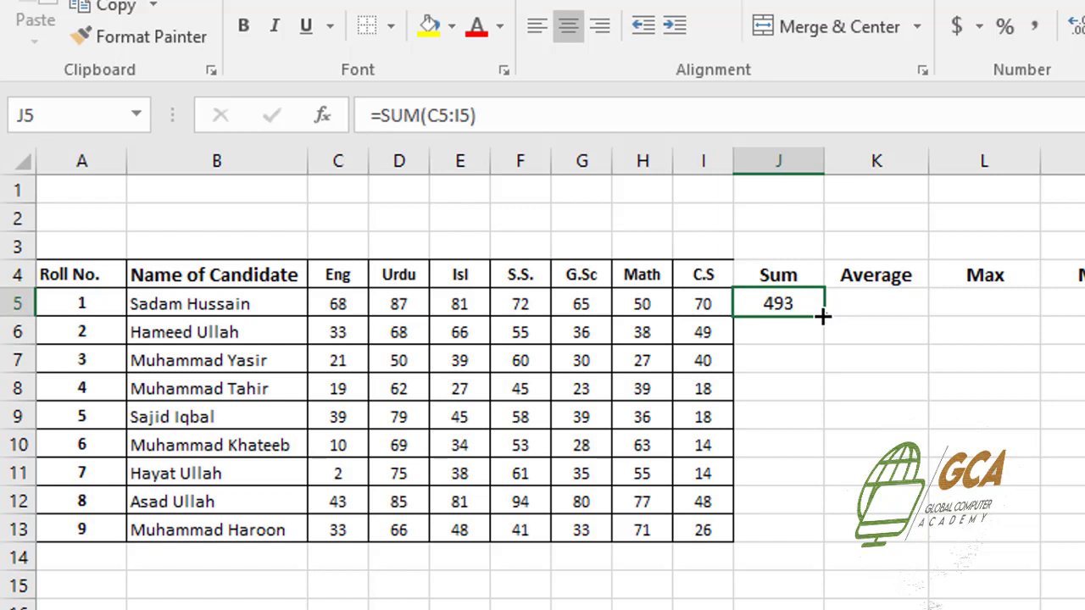
drag(822, 316, 816, 537)
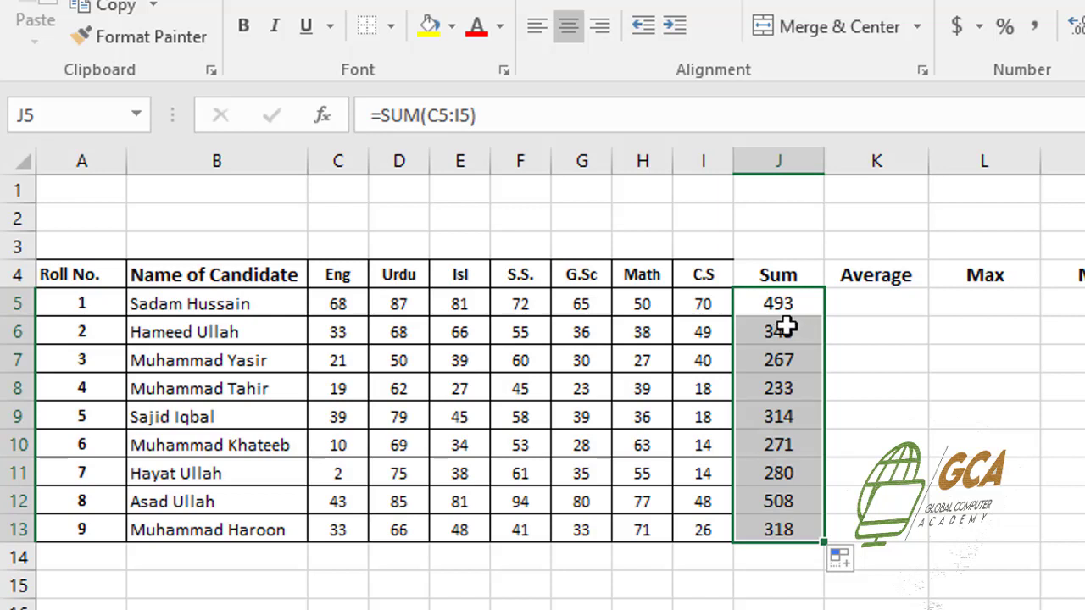
click(771, 531)
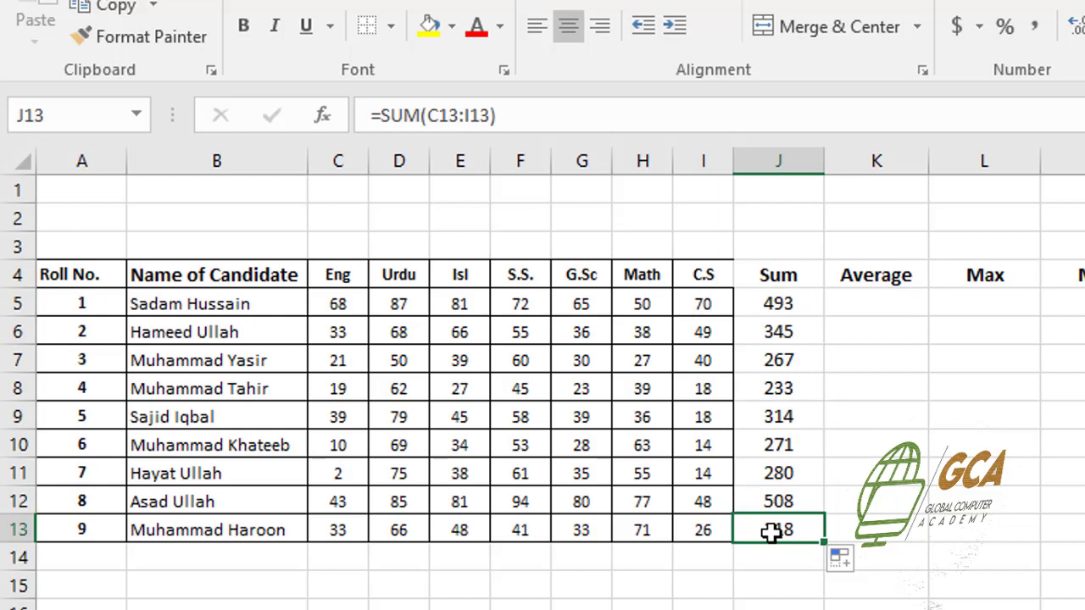
- Enter =AVERAGE(C5:I5) in K5 to average the first candidate's subject marks
click(868, 309)
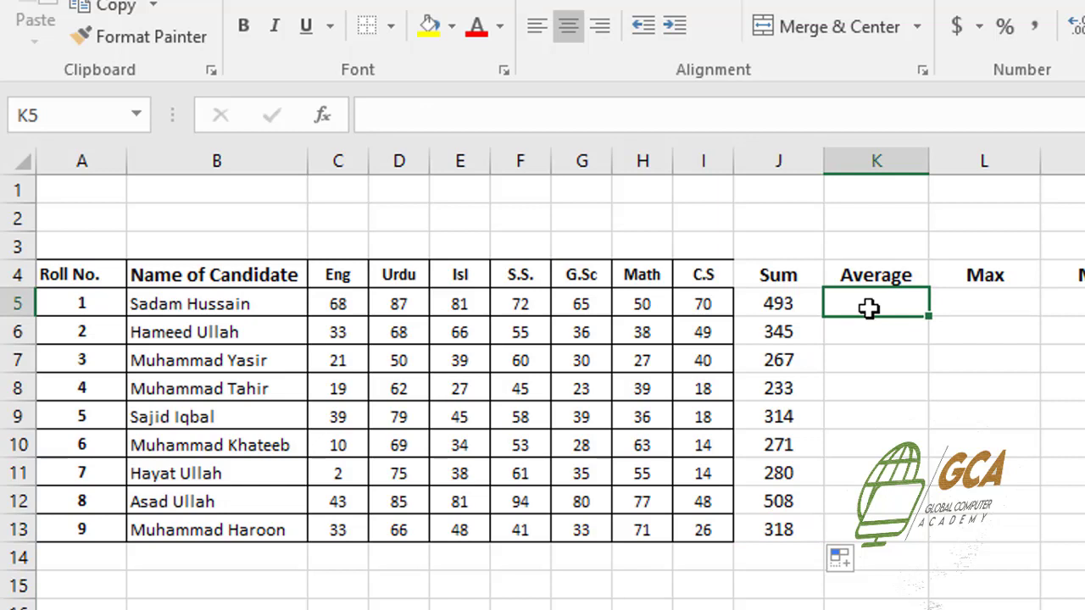
text(=)
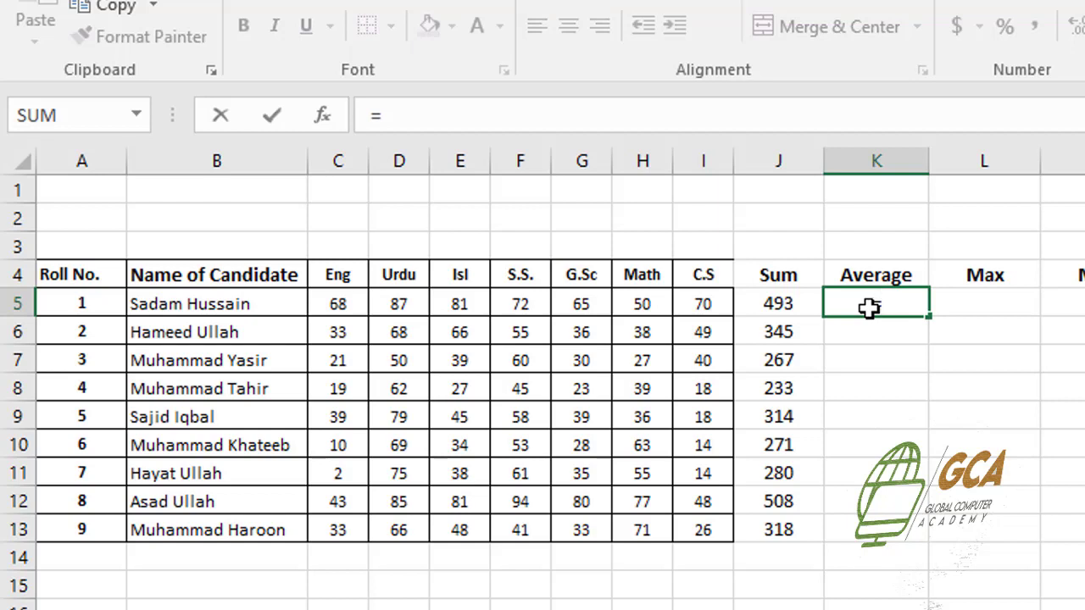
text(avera)
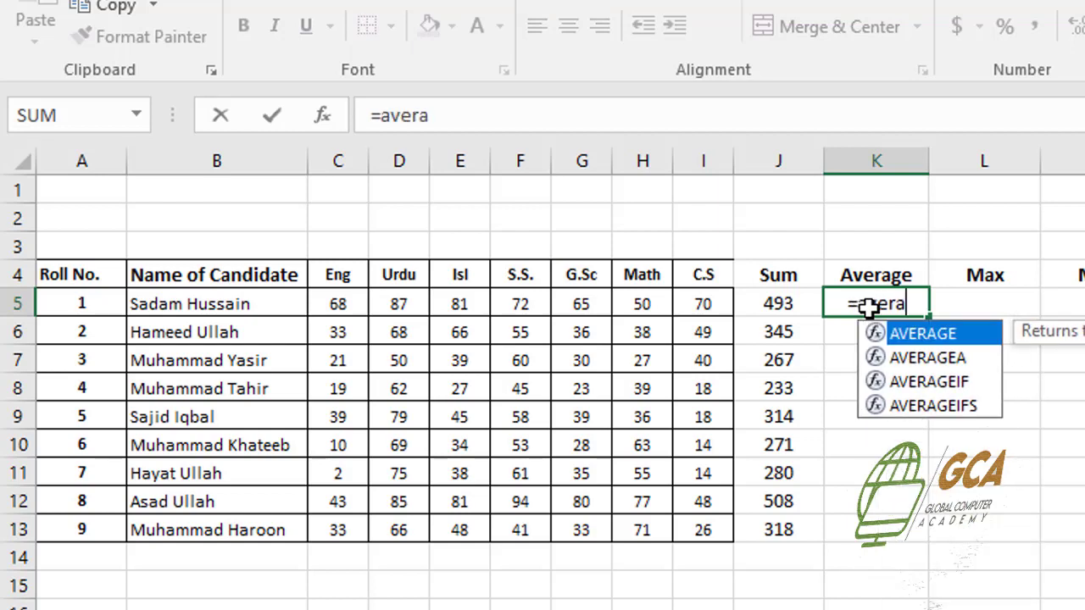
text(ge)
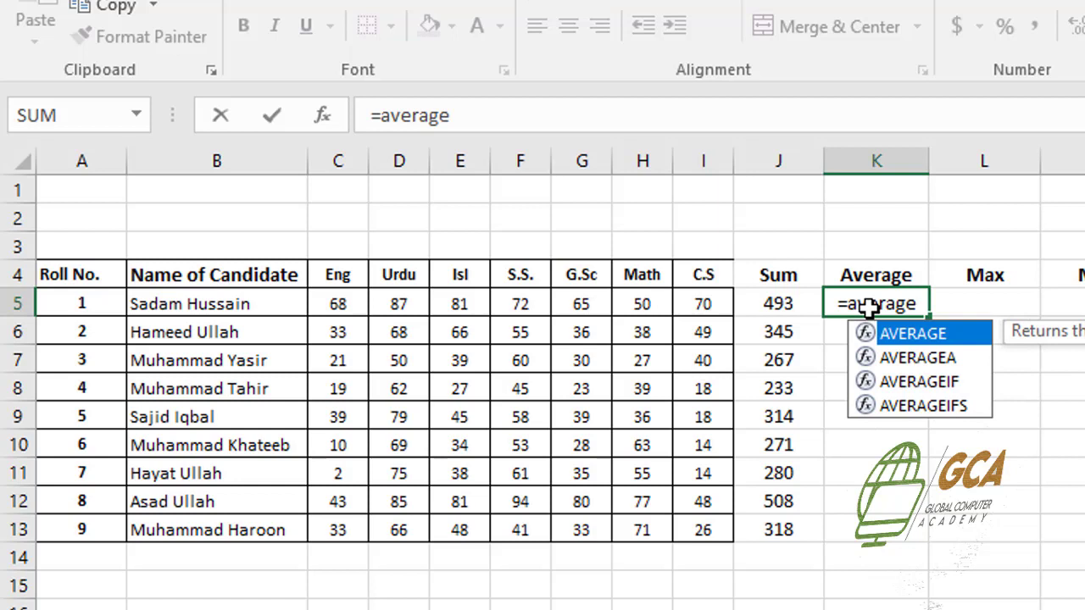
text(()
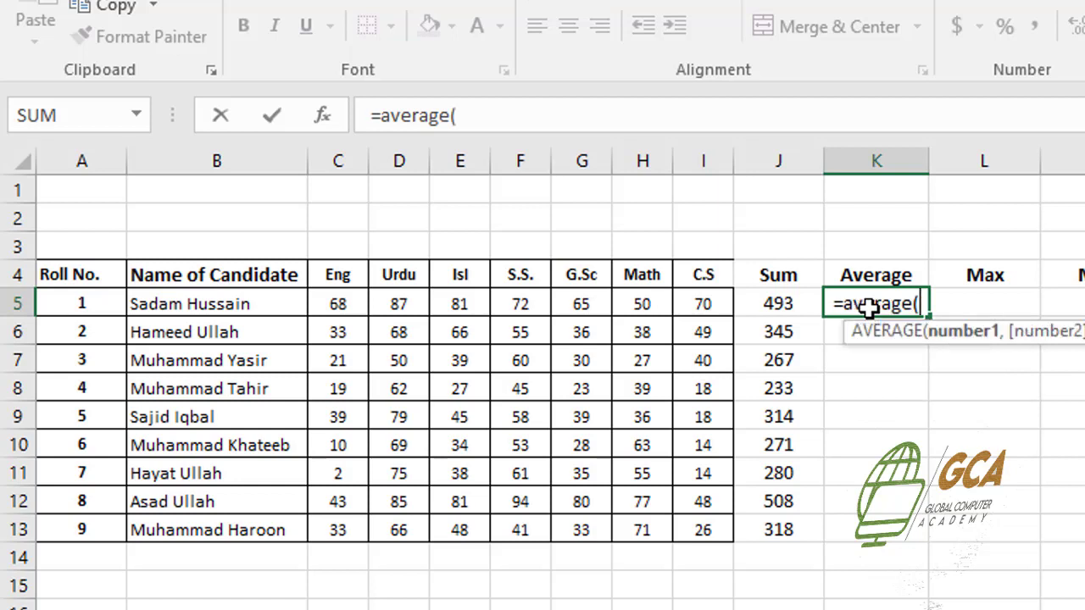
click(335, 305)
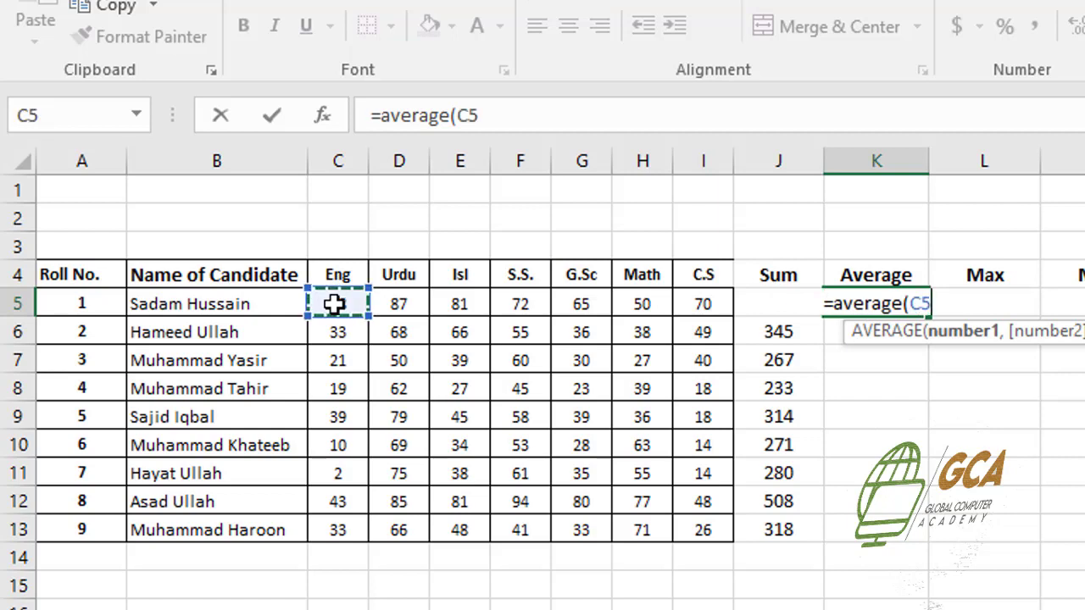
drag(335, 304, 693, 313)
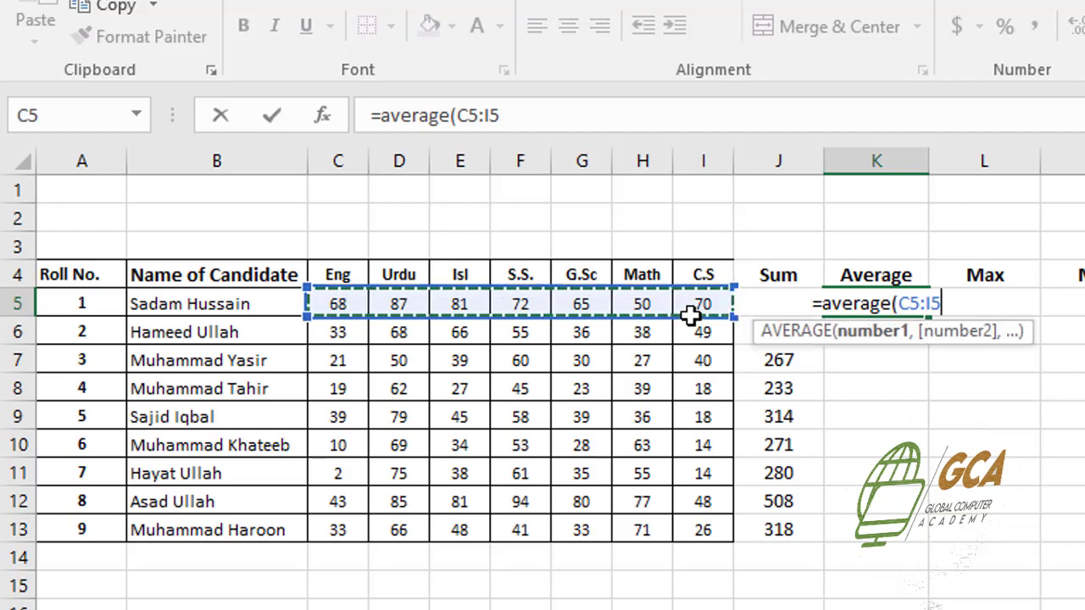
text())
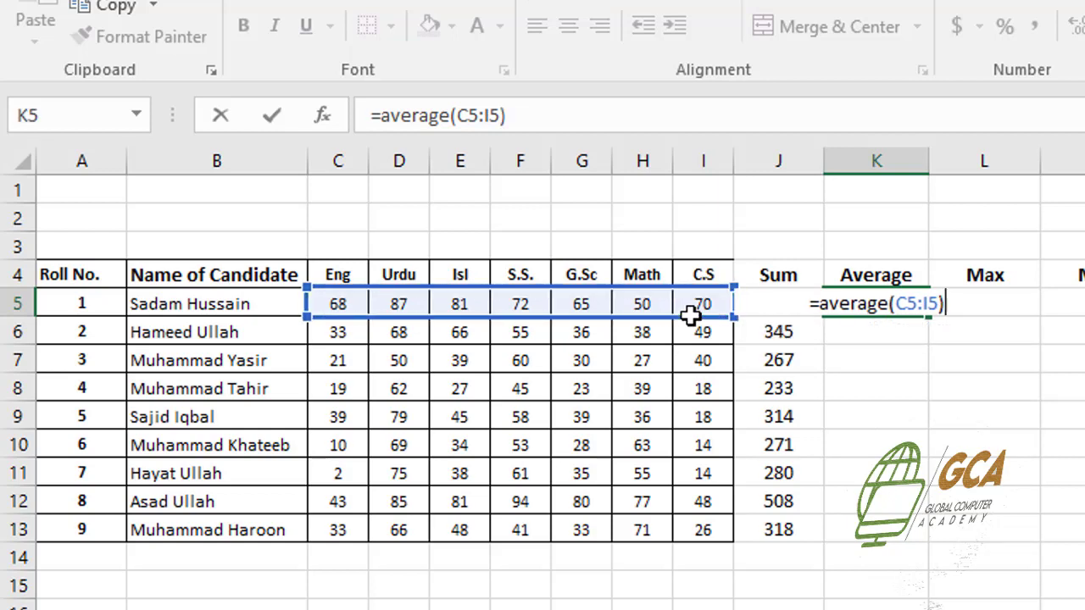
key(Return)
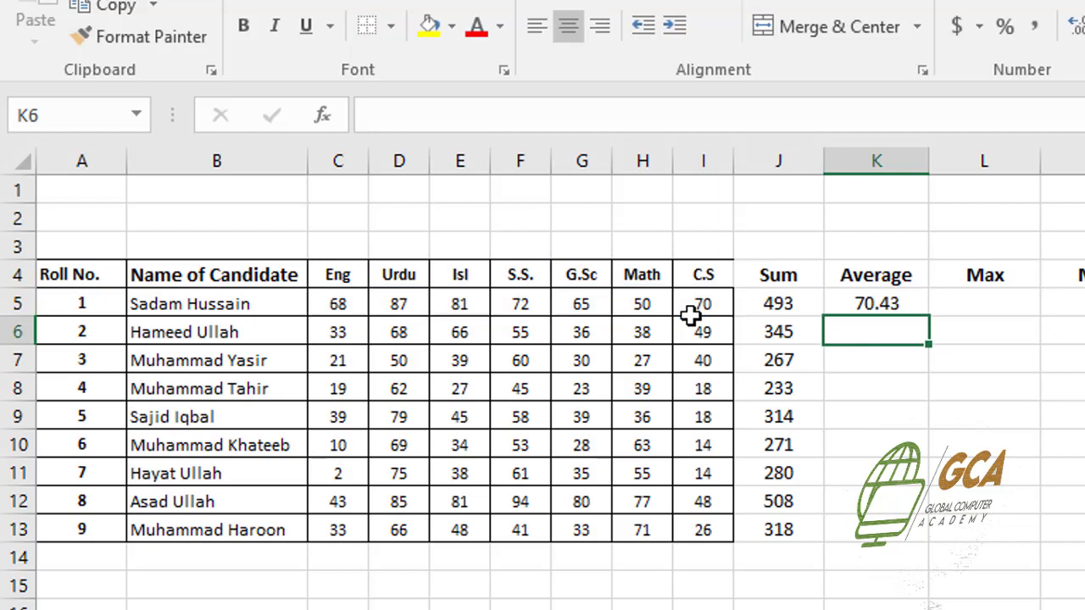
- Fill the AVERAGE formula in K5 down the Average column to K13
click(868, 305)
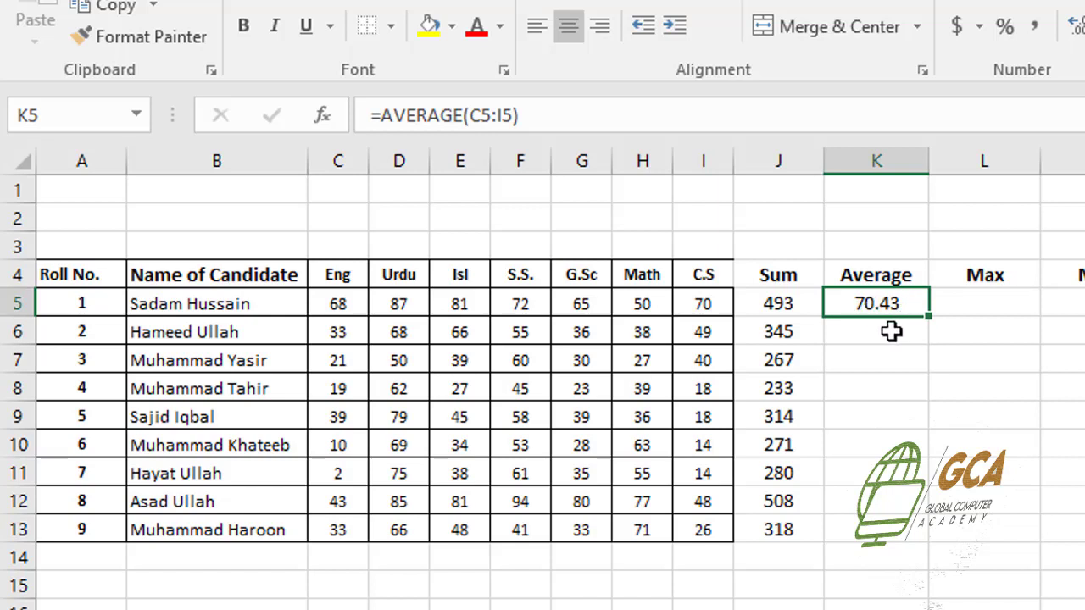
click(892, 332)
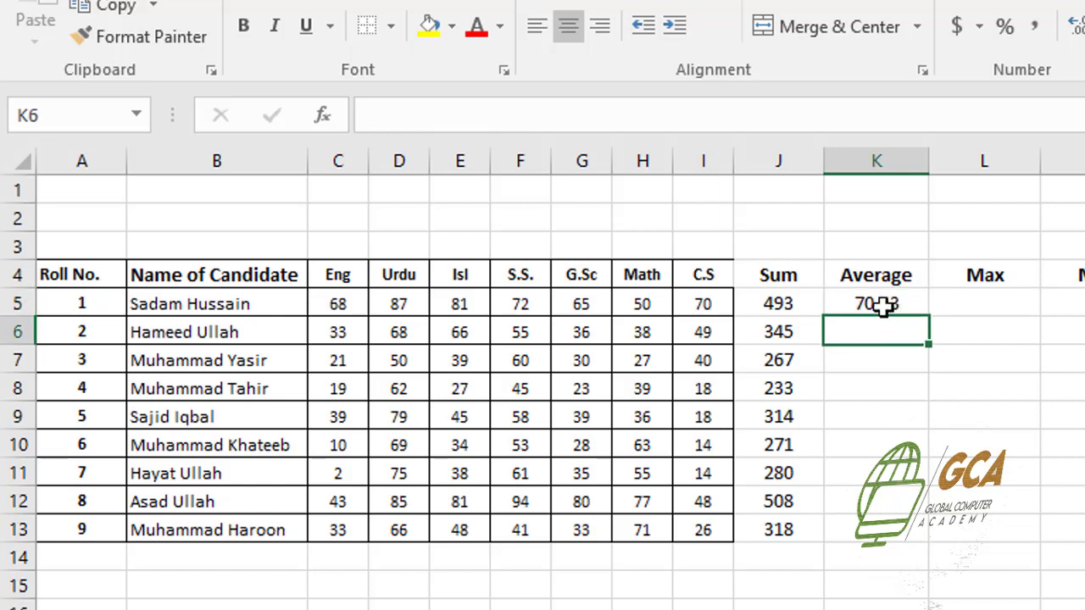
click(884, 307)
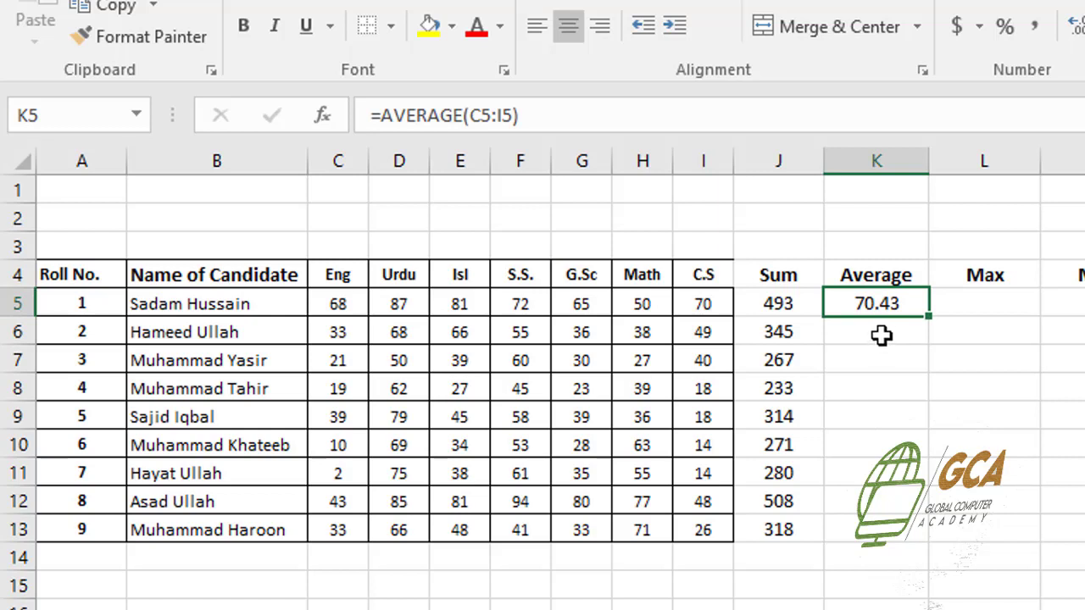
click(881, 335)
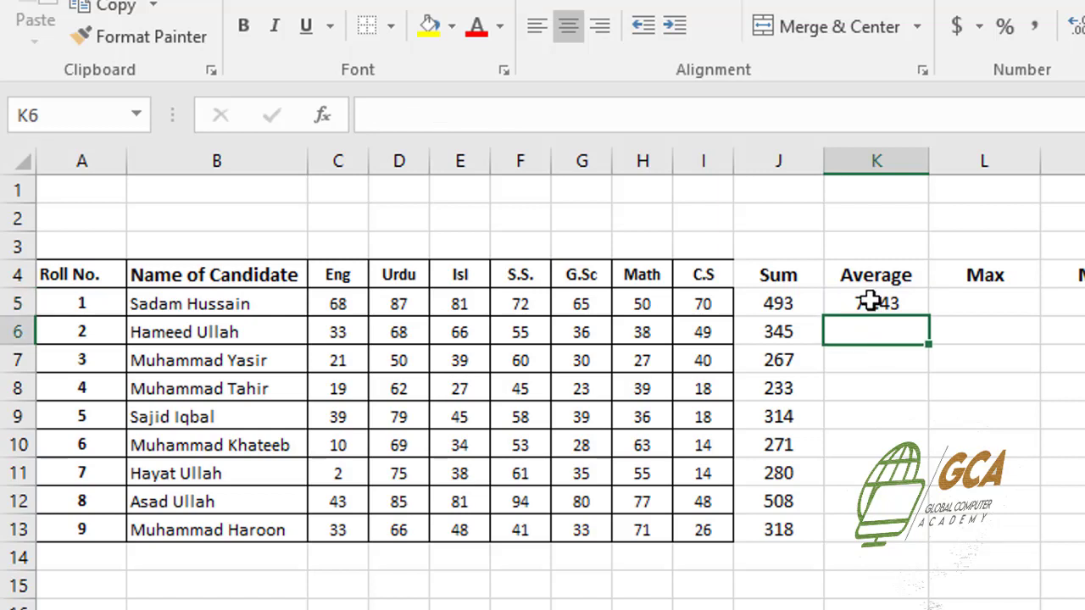
click(870, 302)
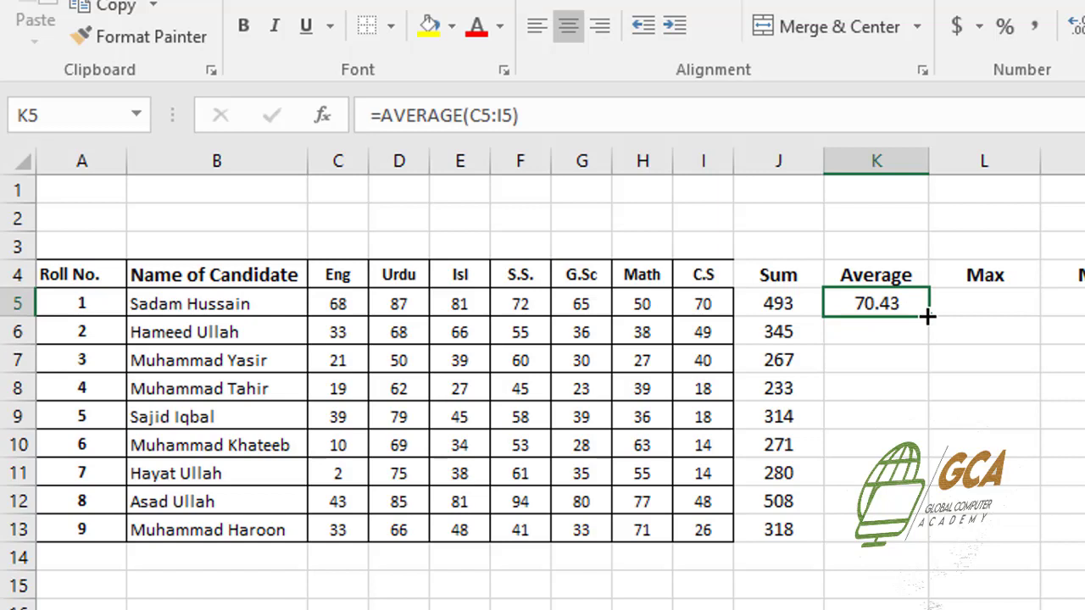
drag(927, 316, 926, 530)
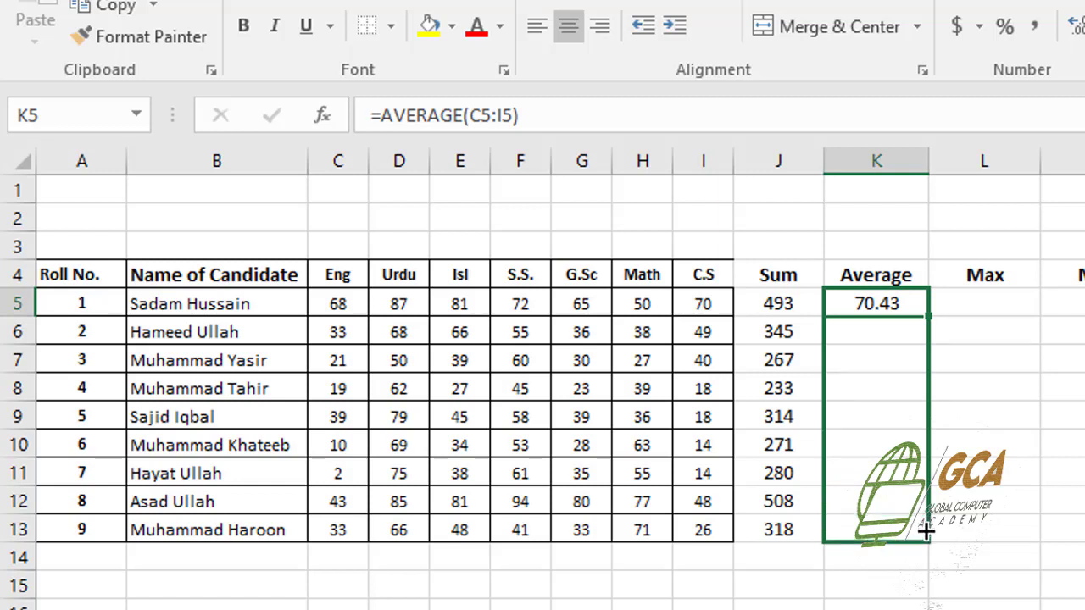
drag(926, 530, 926, 530)
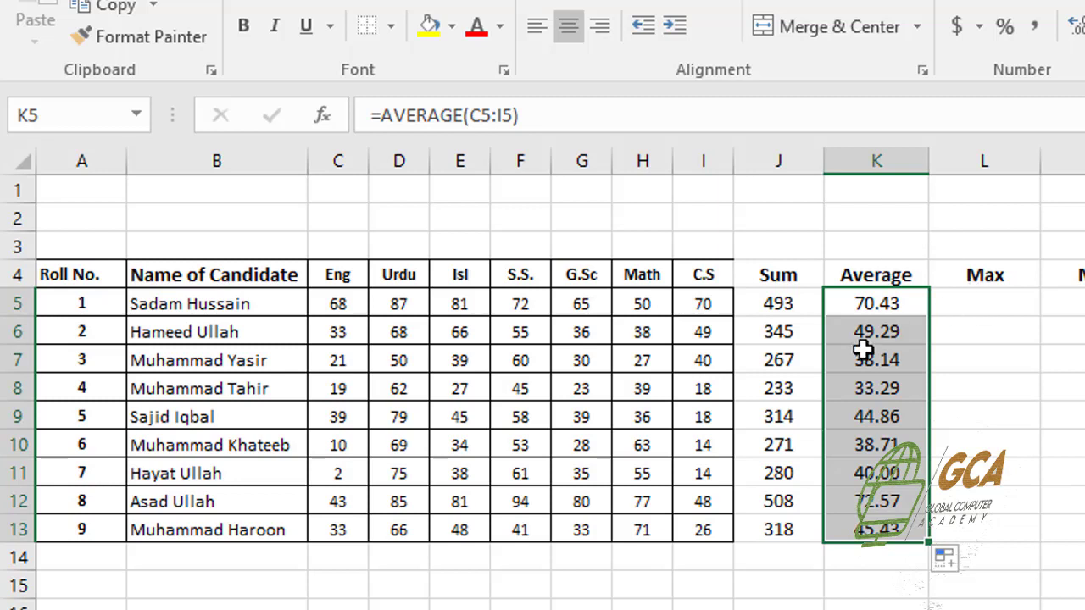
- Enter =MAX(C5:I5) in L5 to find the first candidate's highest subject mark
click(979, 307)
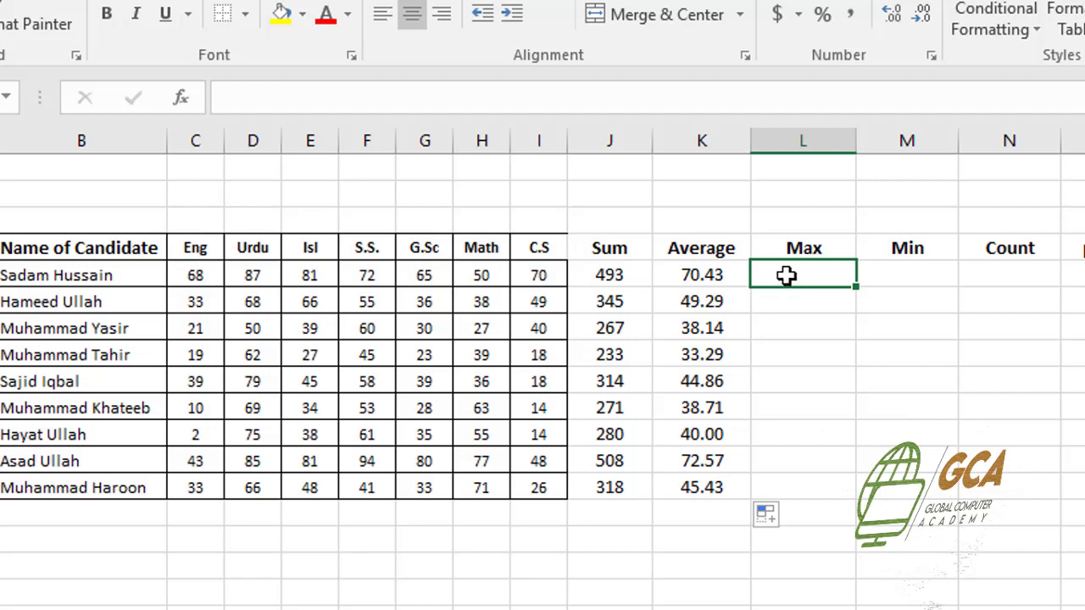
text(=)
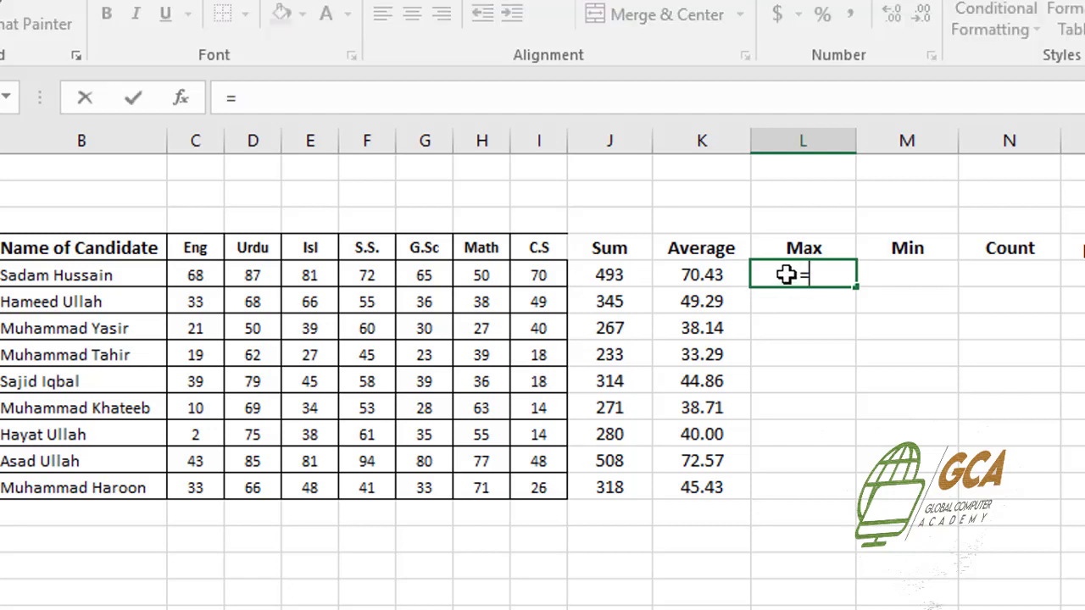
text(Max)
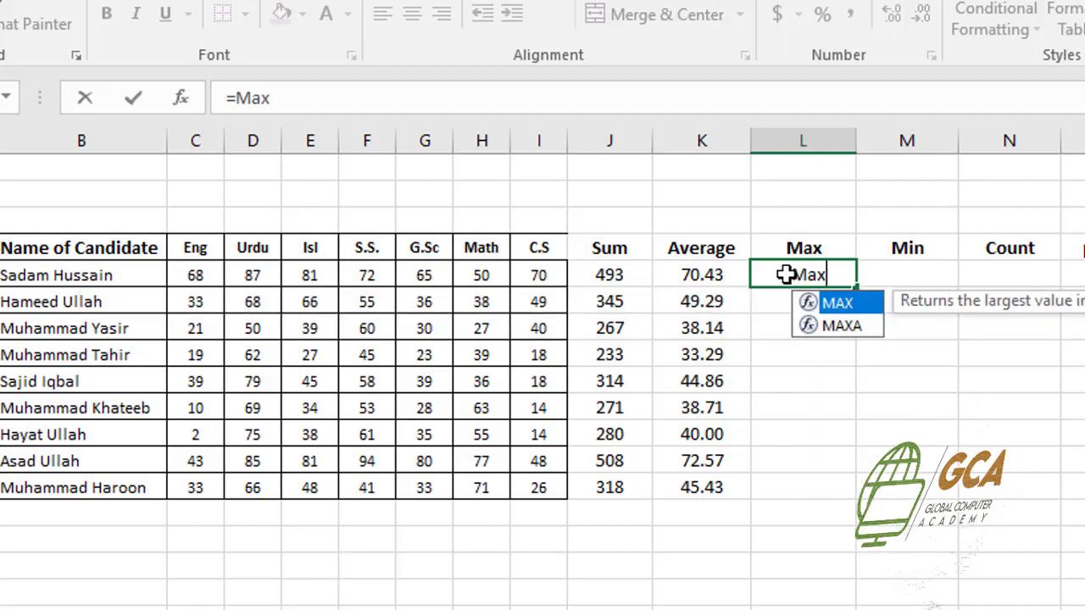
text(()
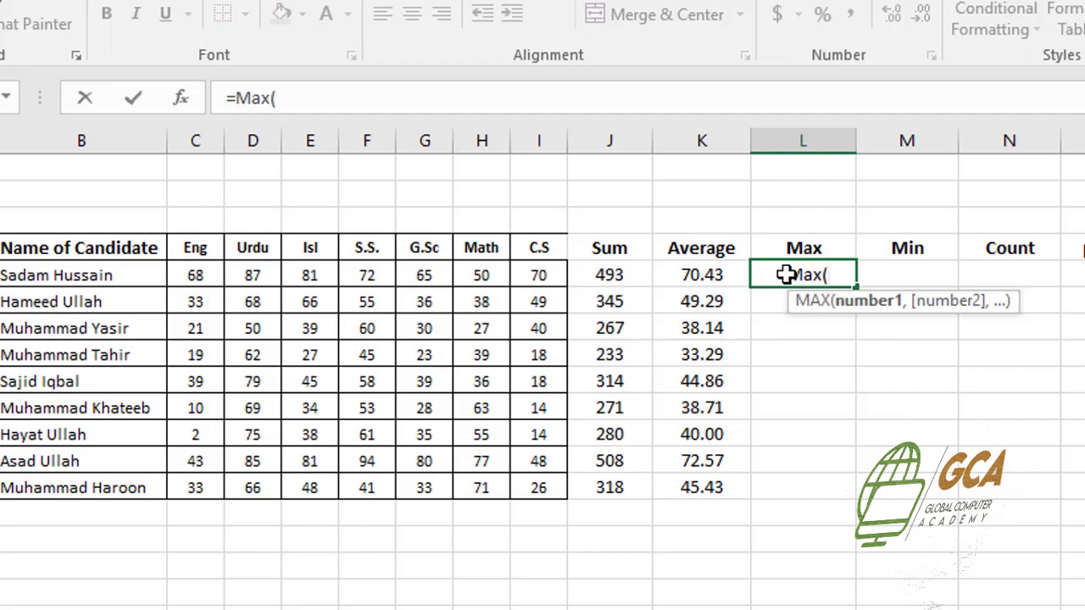
drag(191, 278, 534, 276)
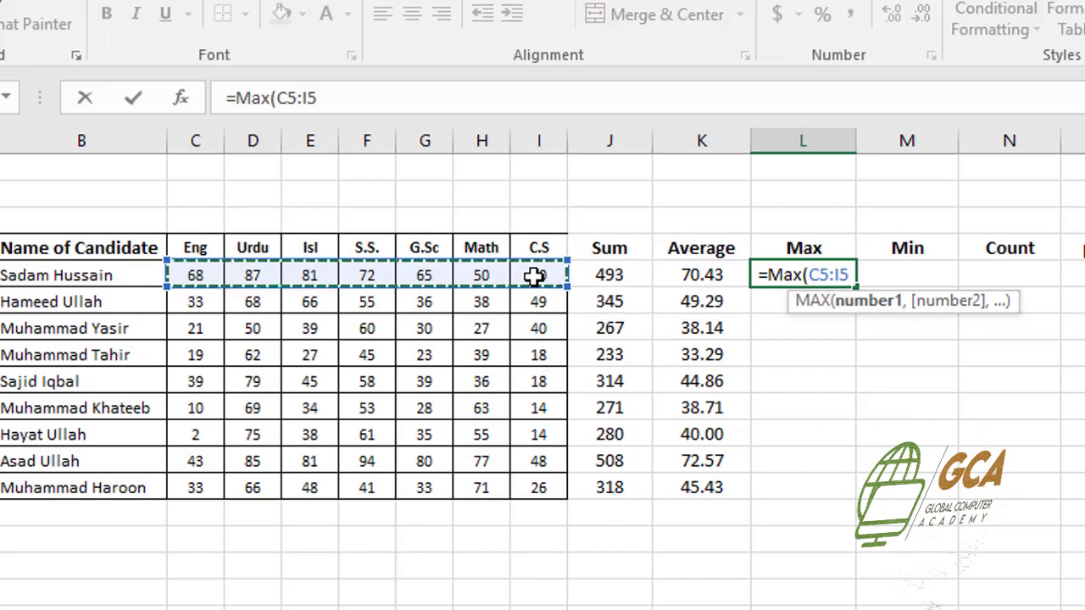
text())
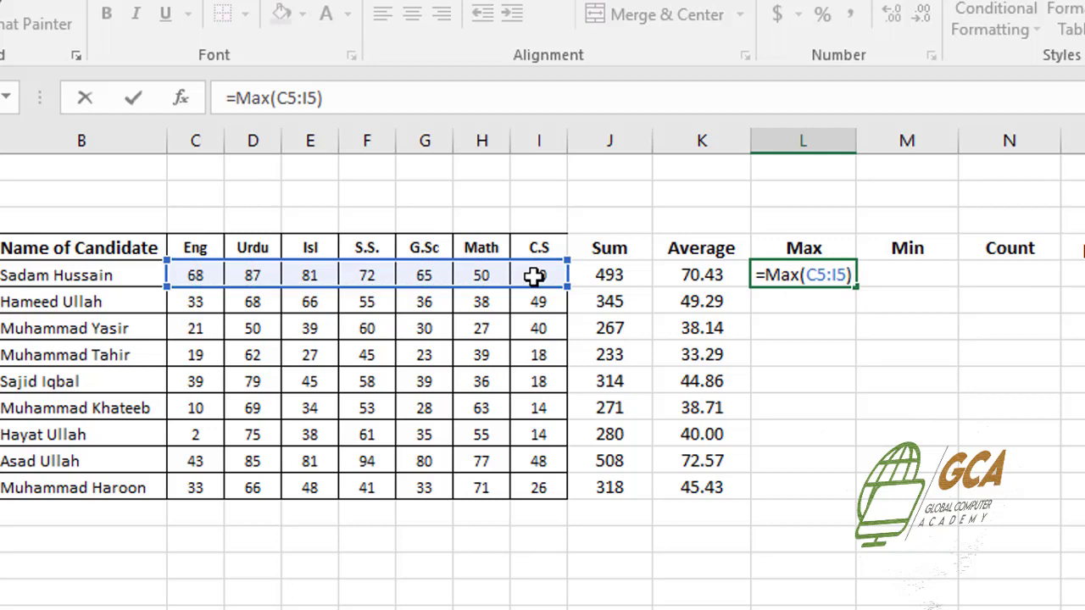
key(Return)
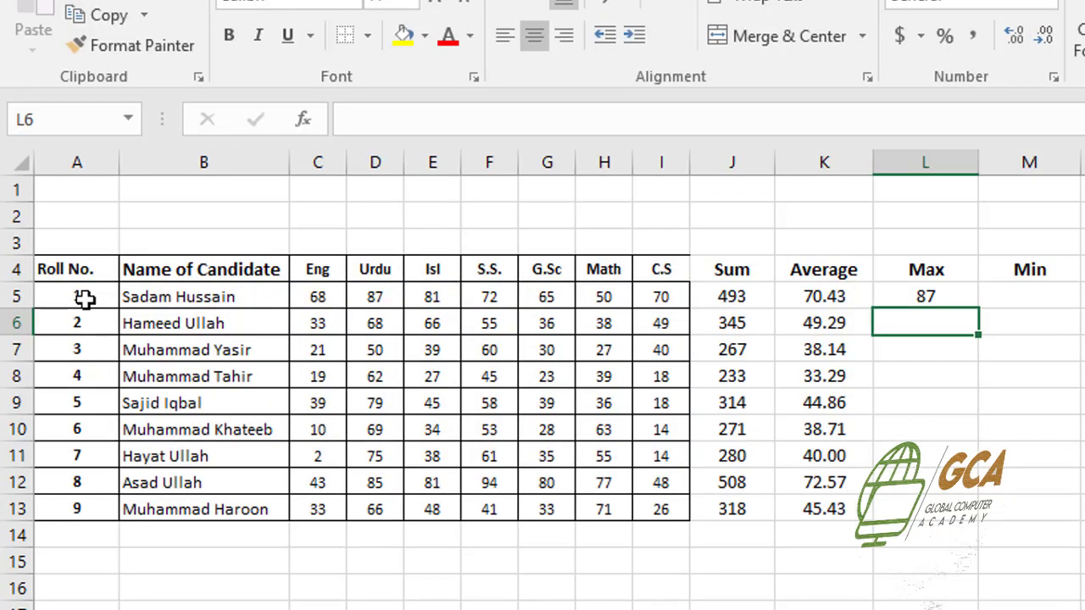
click(85, 299)
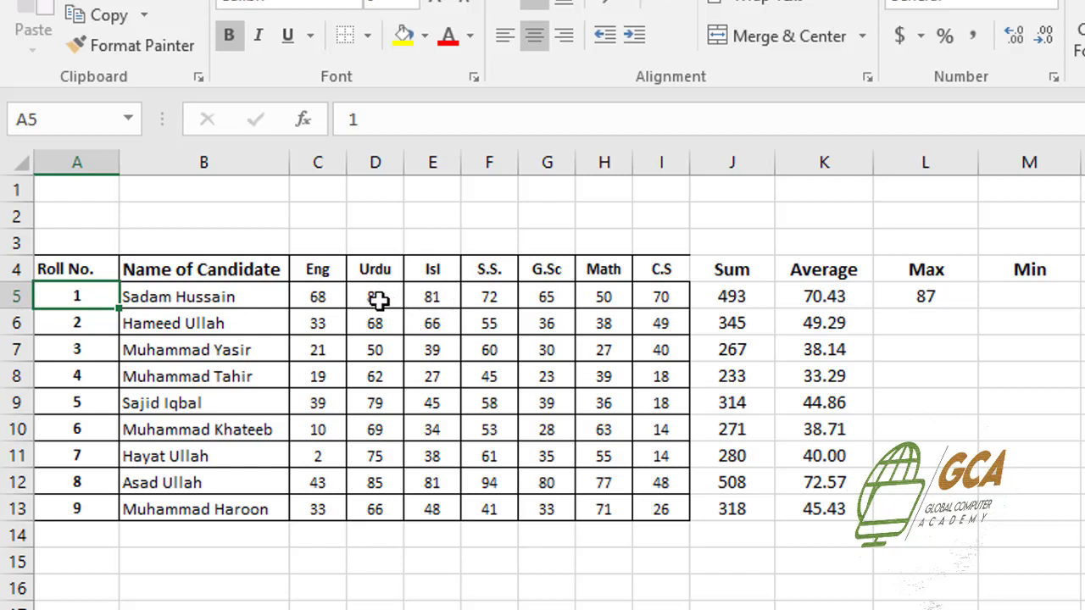
- Fill the MAX formula from L5 down the Max column to L13
click(933, 298)
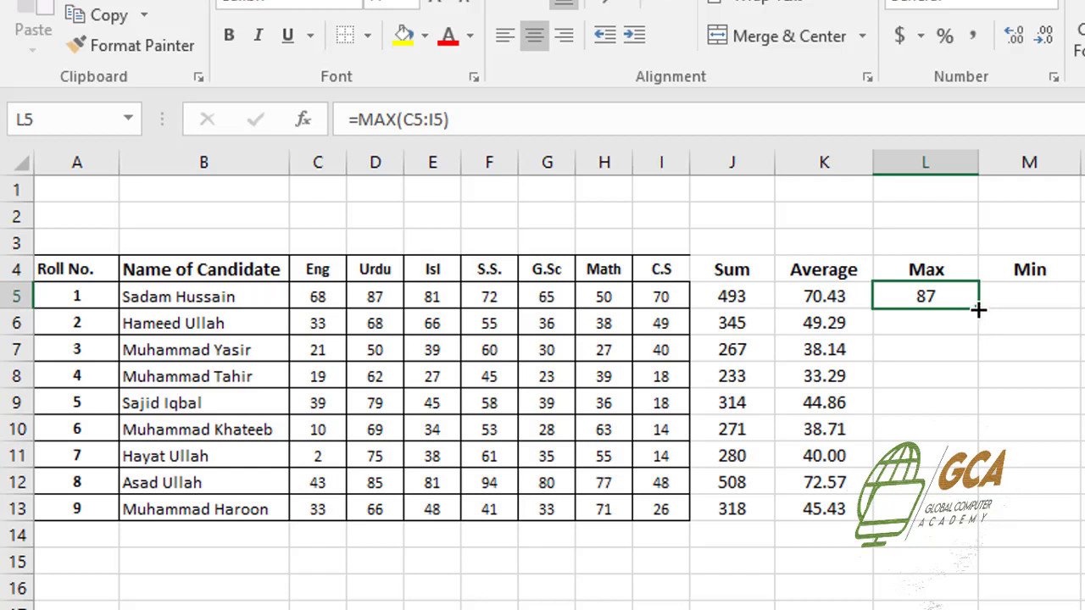
drag(978, 310, 971, 519)
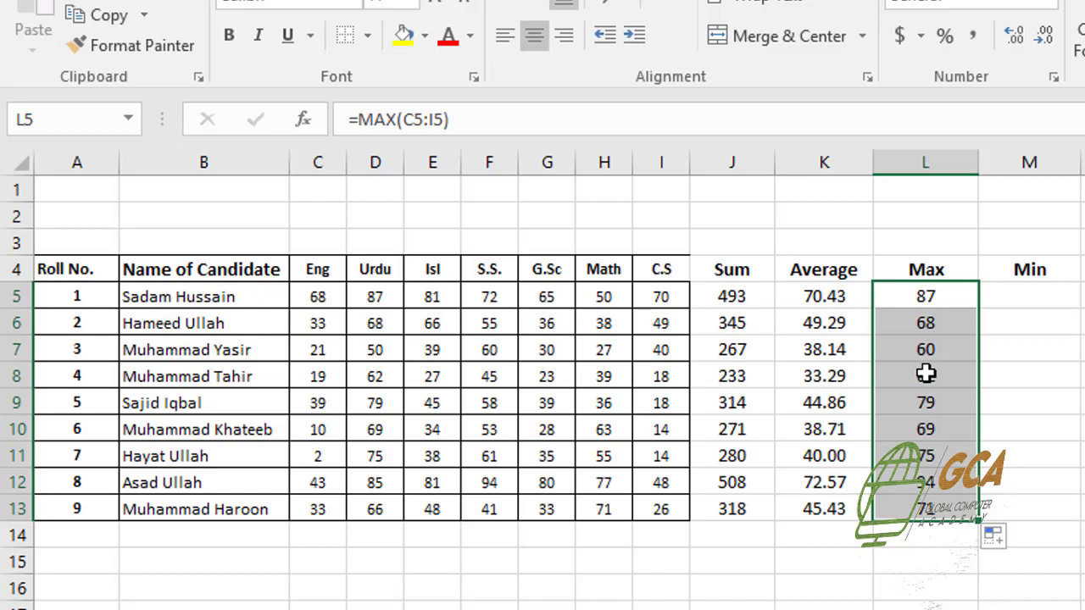
click(928, 509)
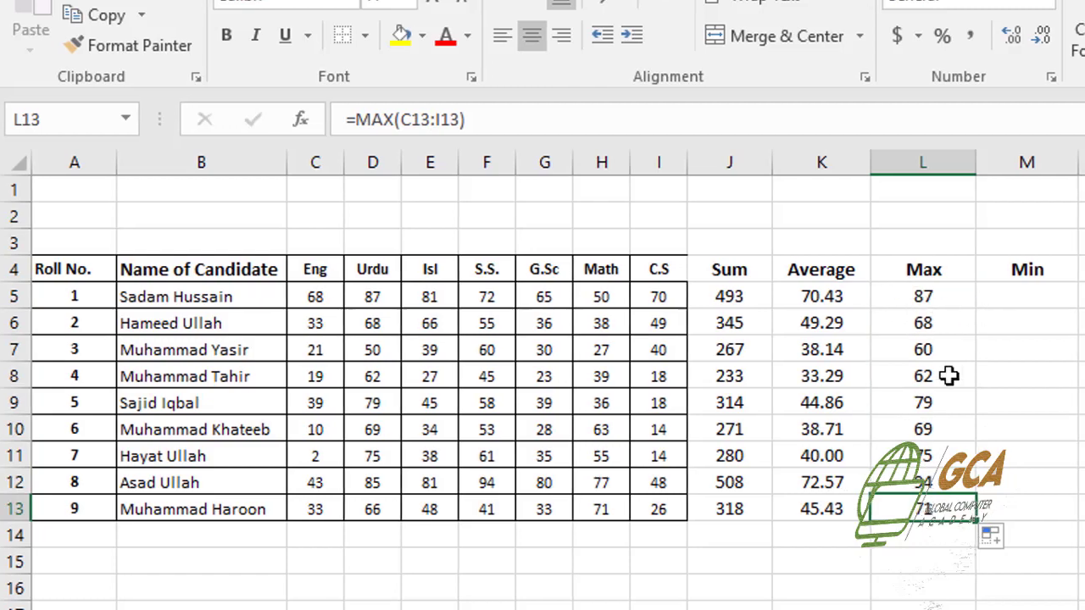
- Enter =MIN(C5:I5) in M5 to find the first candidate's lowest subject mark
click(755, 303)
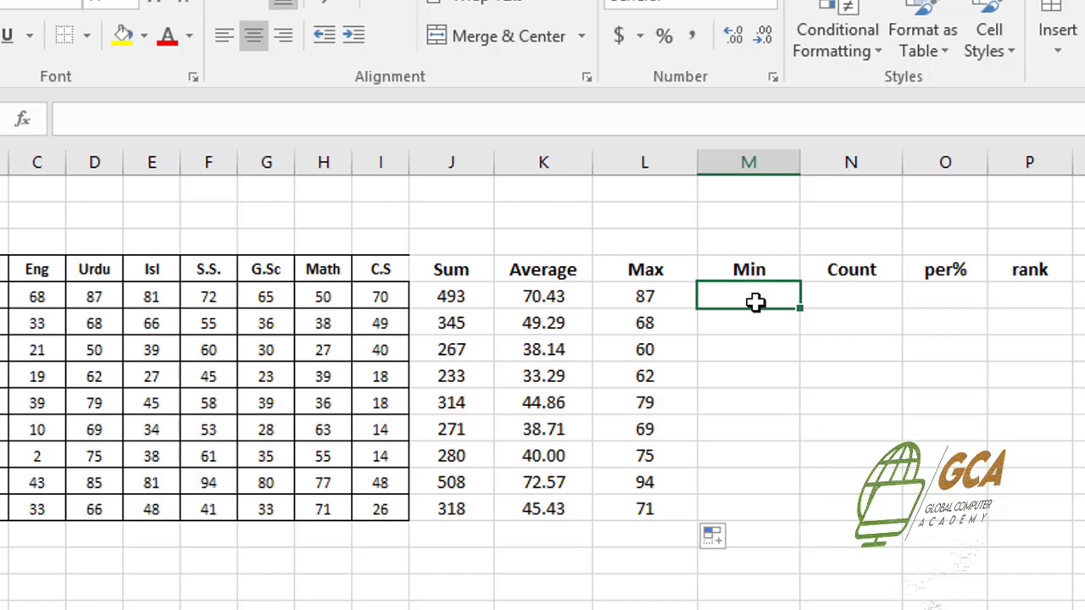
text(=)
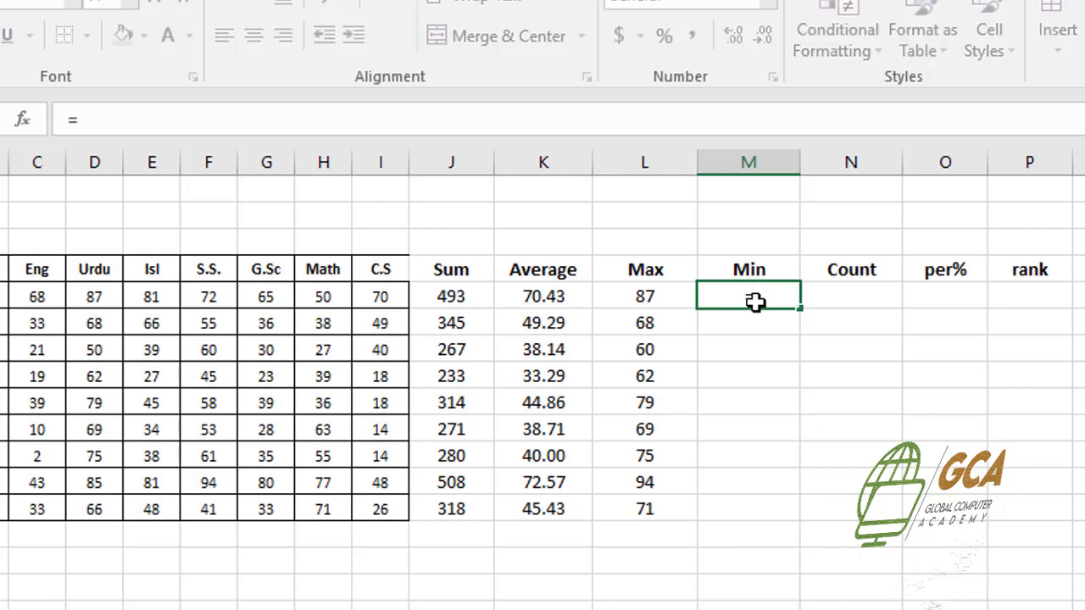
text(Min)
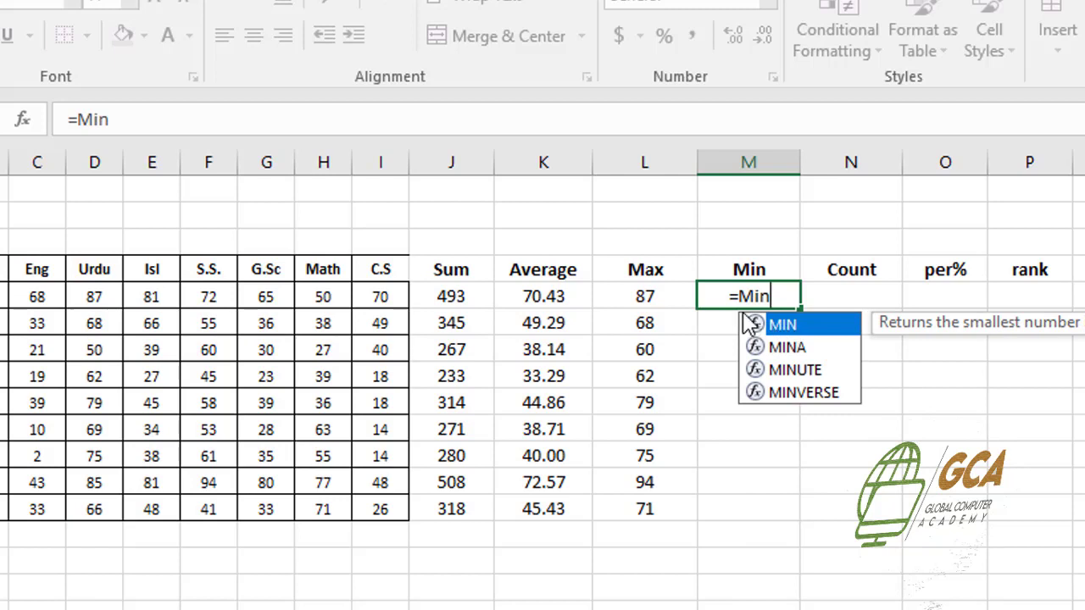
text(()
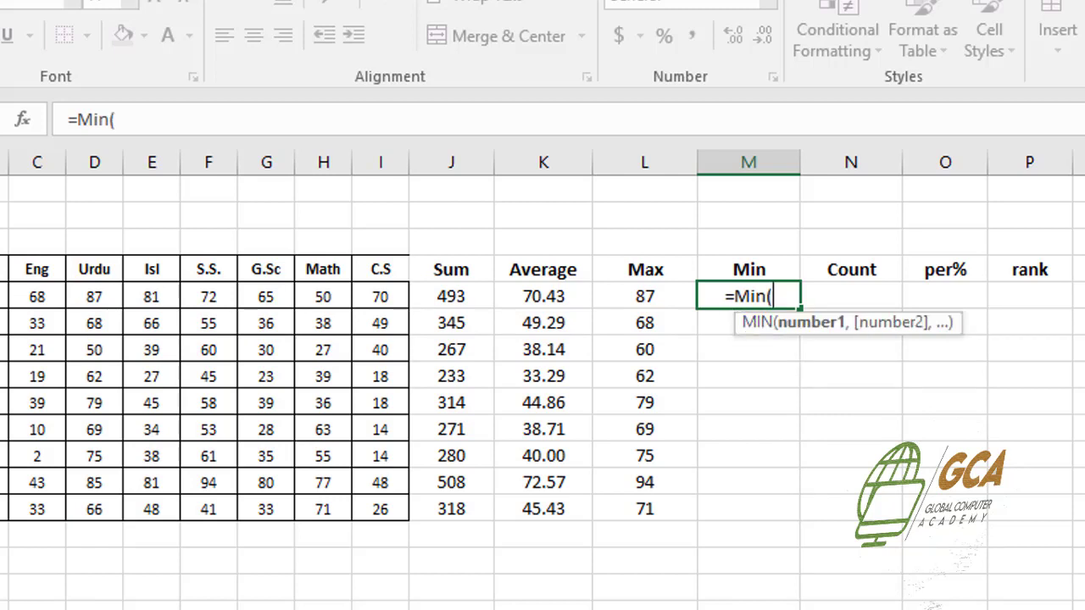
drag(32, 293, 382, 292)
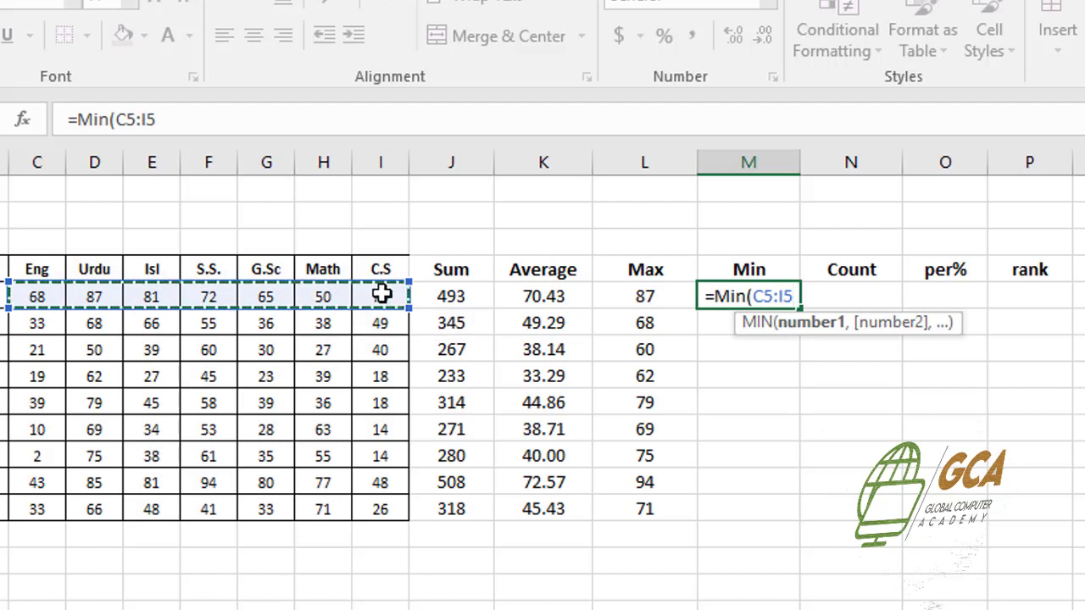
text())
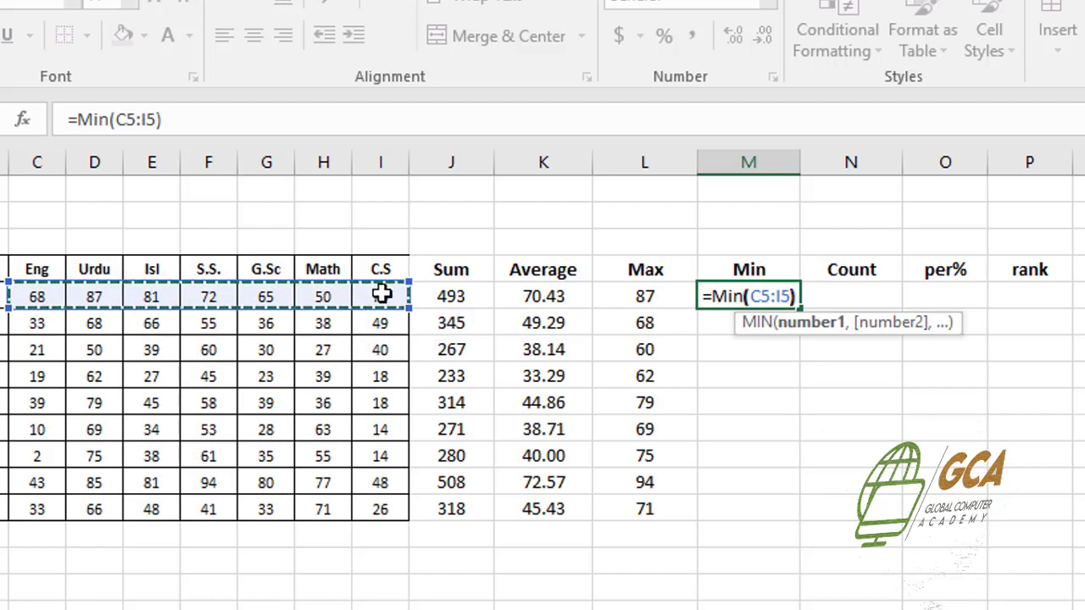
key(Return)
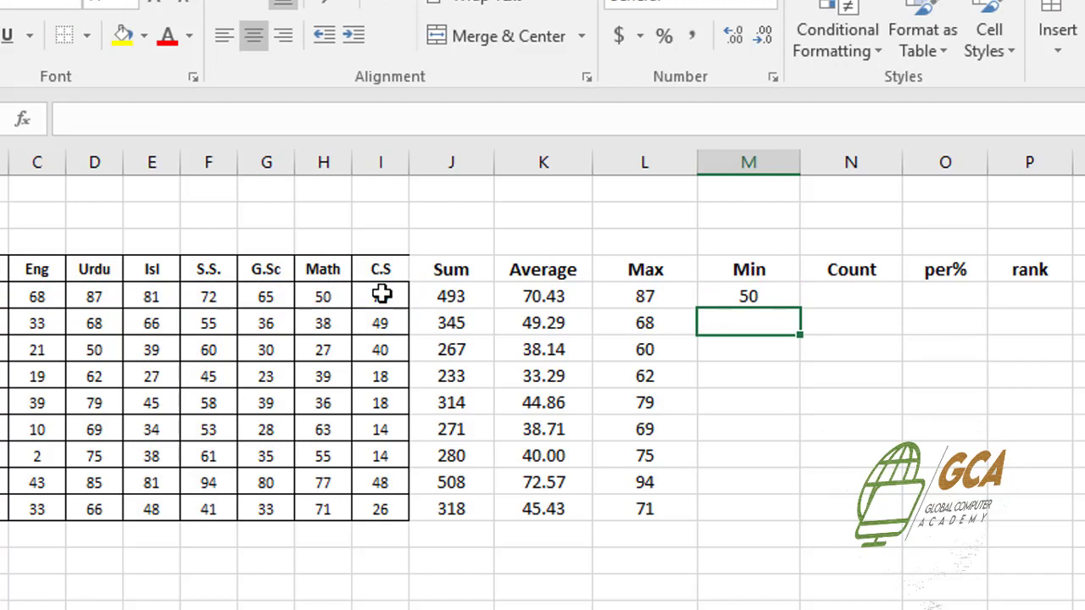
- Copy the MIN formula from M5 down the Min column to M13 and check the copied formulas
click(770, 297)
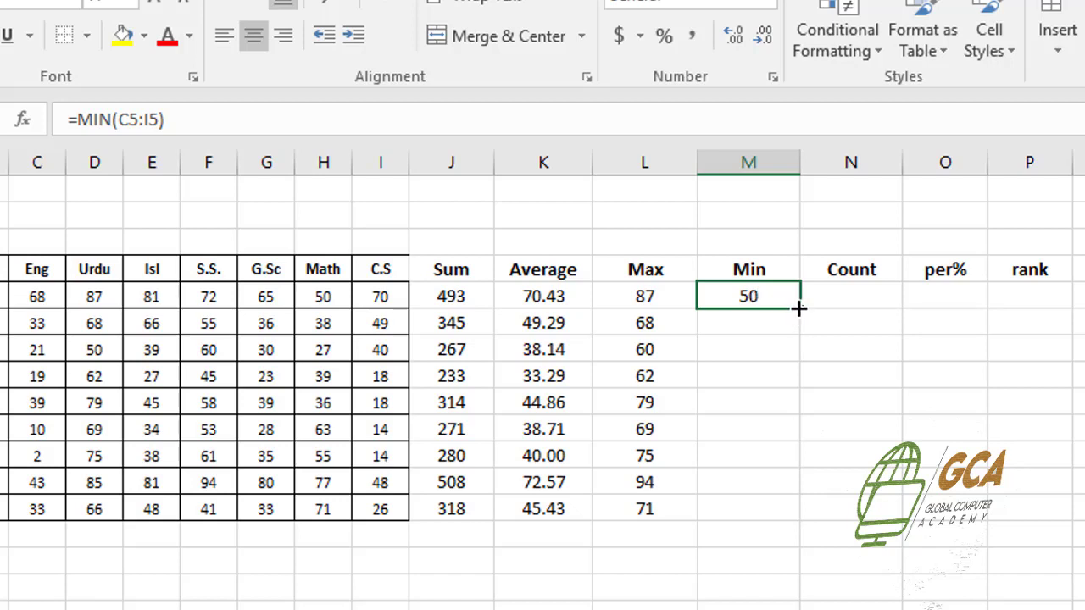
double_click(799, 309)
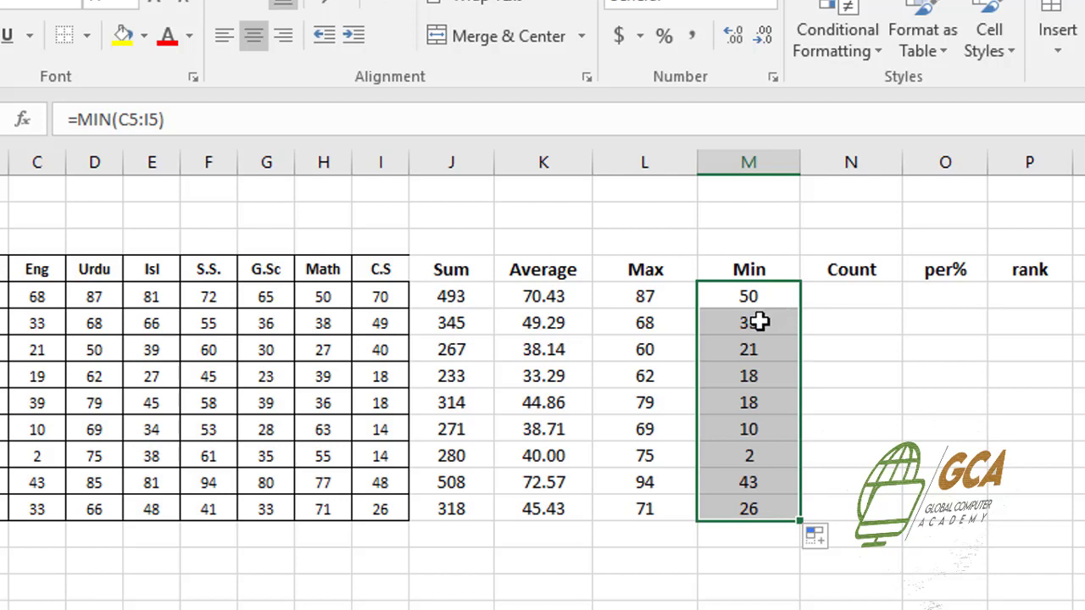
click(758, 320)
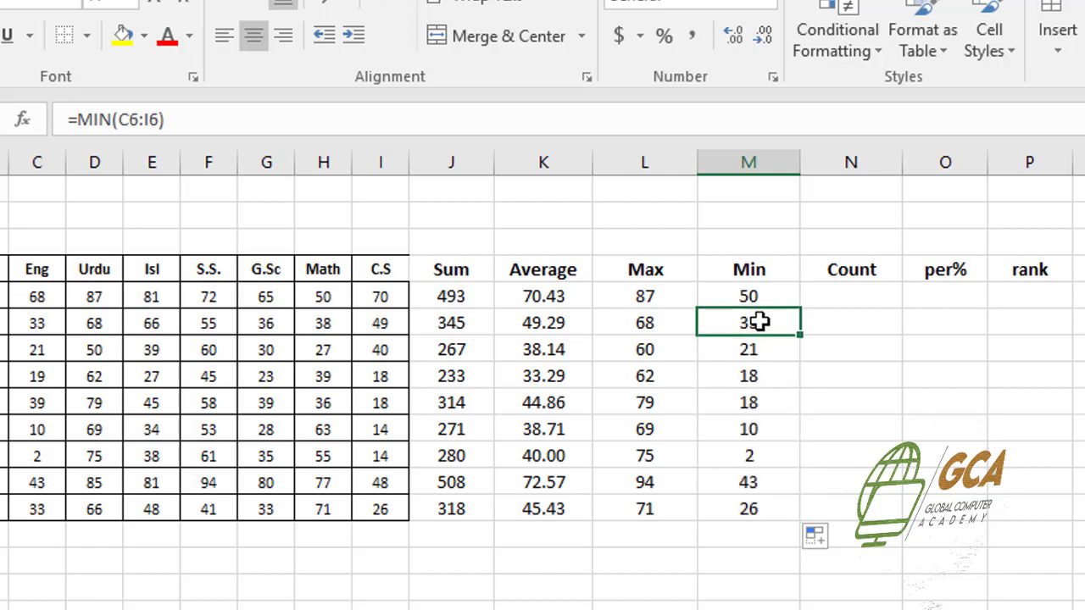
click(755, 458)
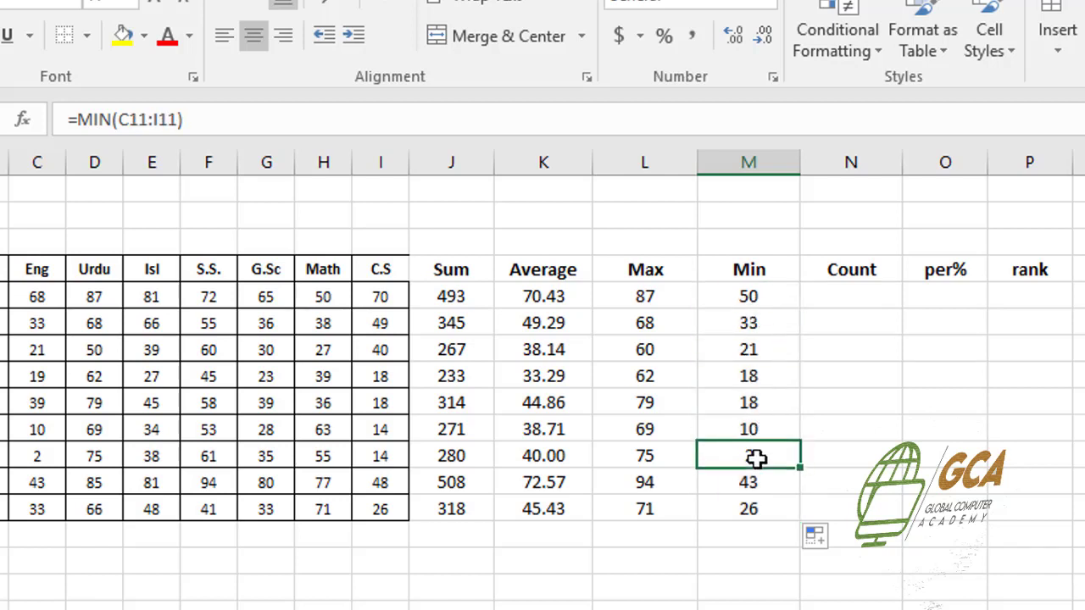
- Enter =COUNT(C5:I5) in N5 to count the first candidate's subject marks
click(829, 294)
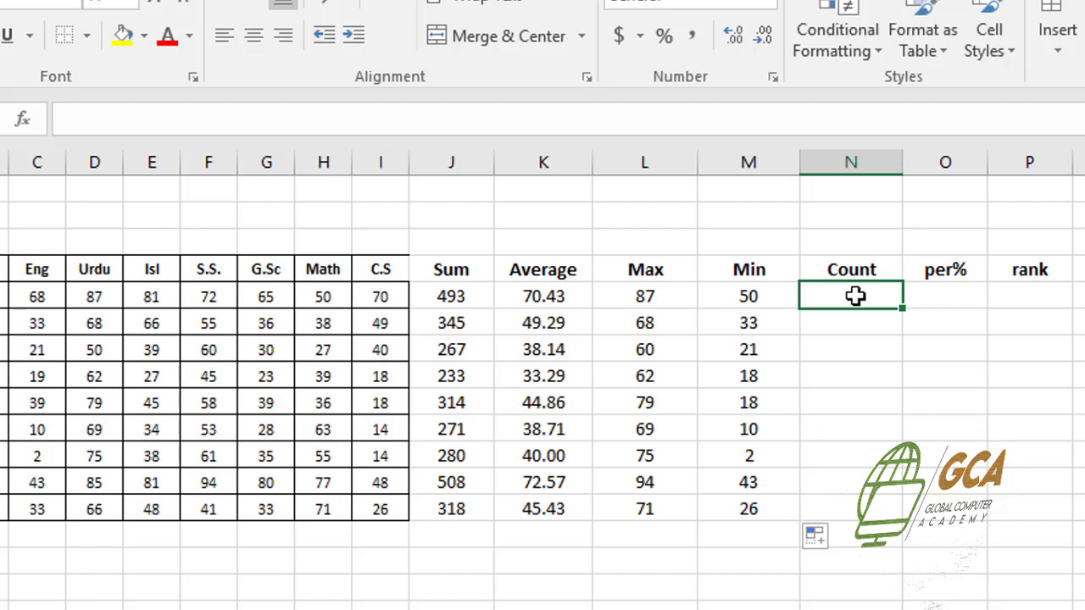
text(=)
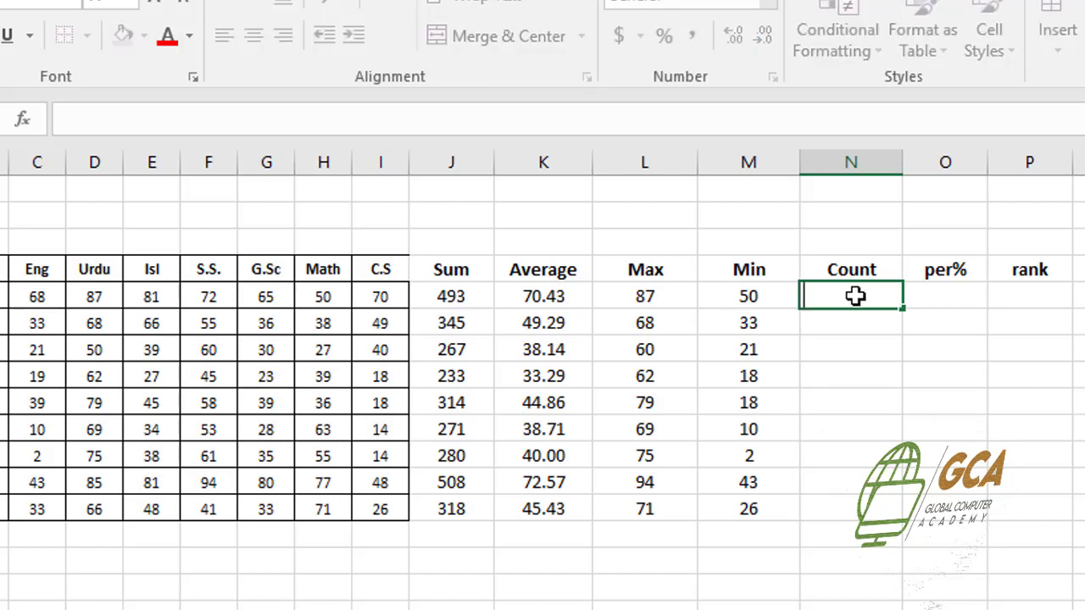
text(c)
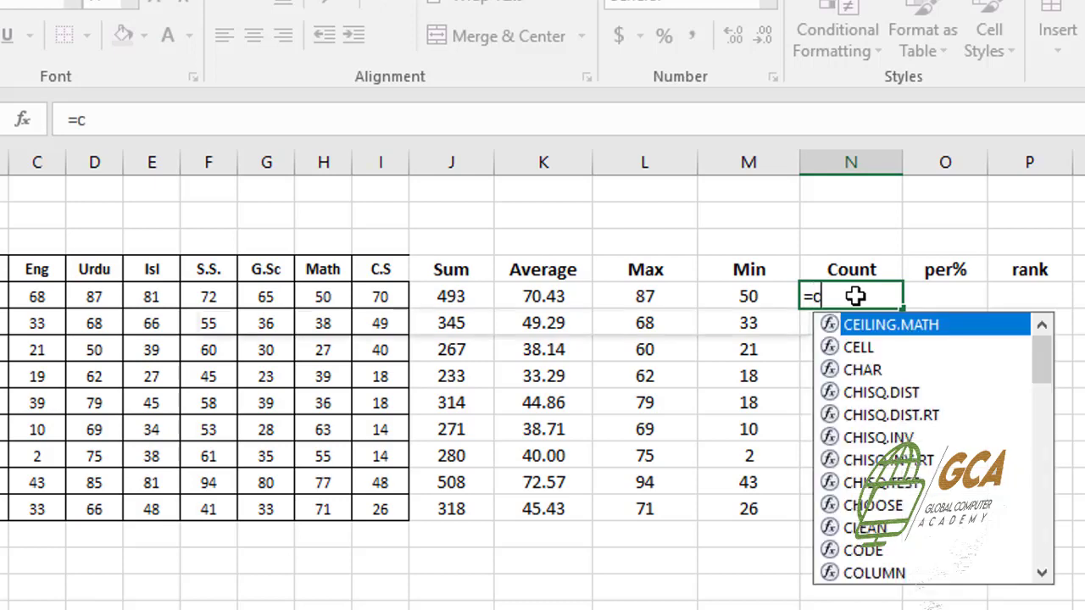
text(oun)
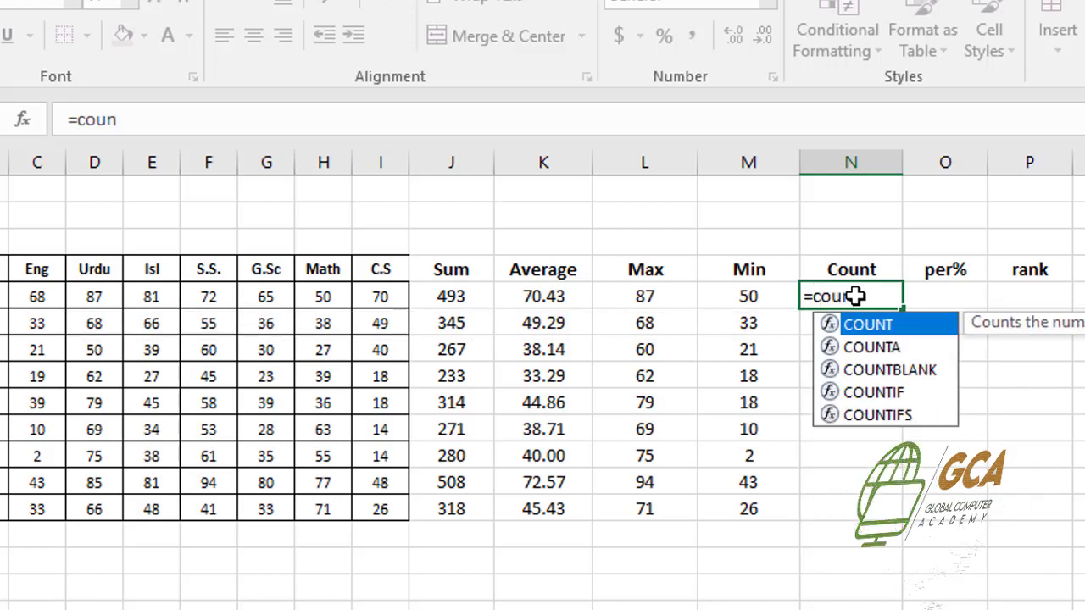
double_click(903, 328)
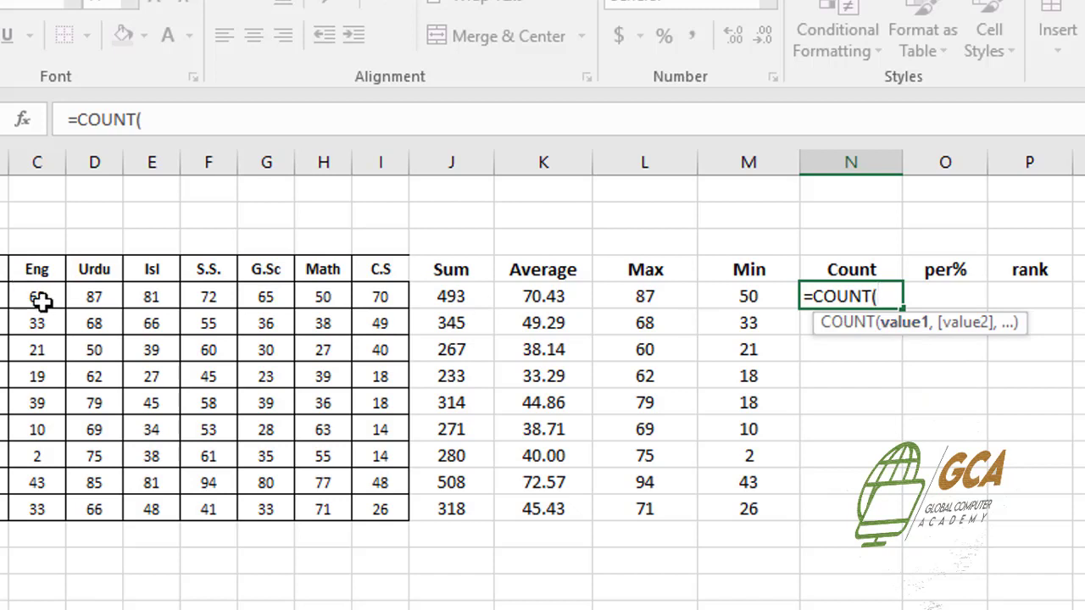
drag(40, 301, 395, 301)
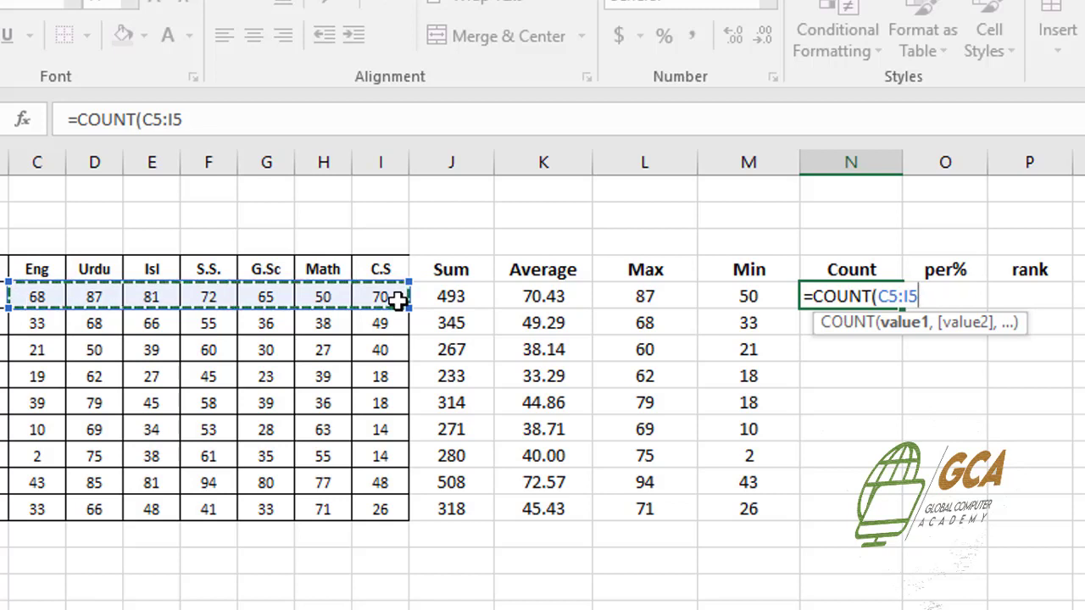
text())
key(Return)
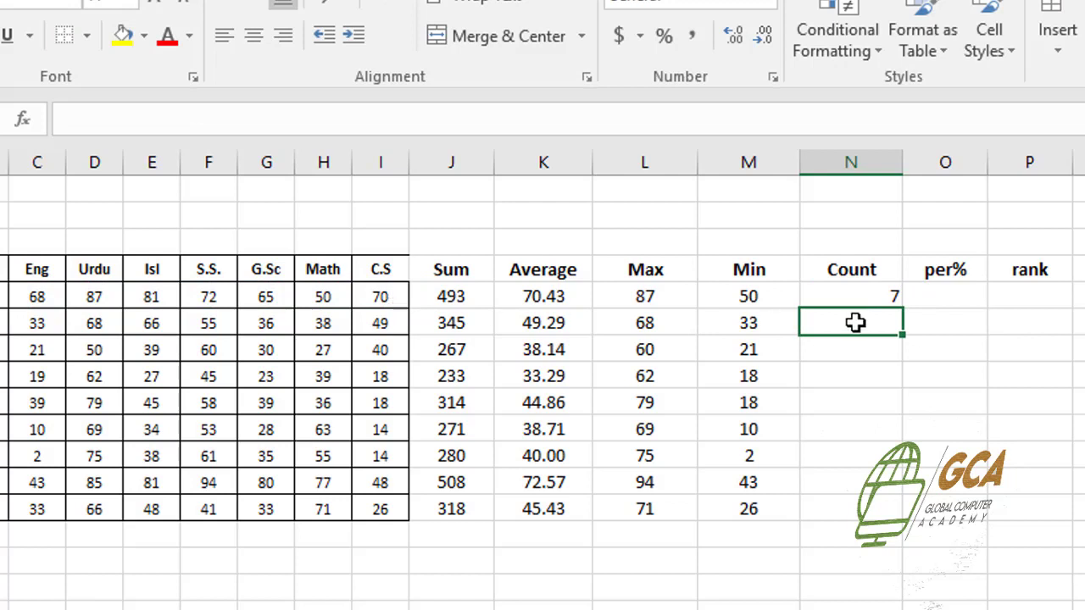
- Fill the COUNT formula from N5 down to N13 and centre the values in the Count column
click(849, 295)
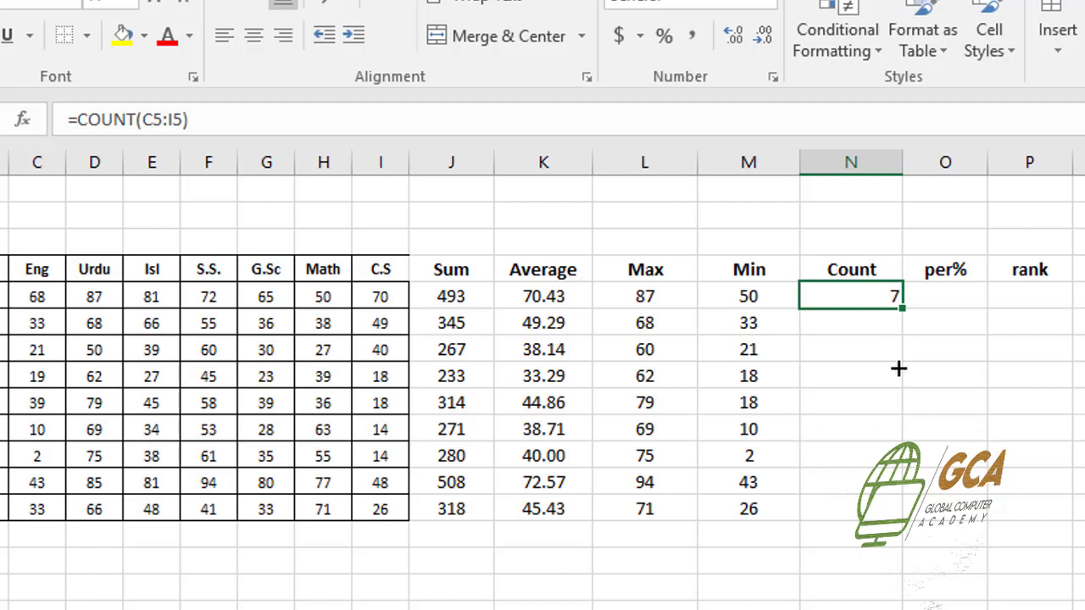
drag(899, 368, 887, 523)
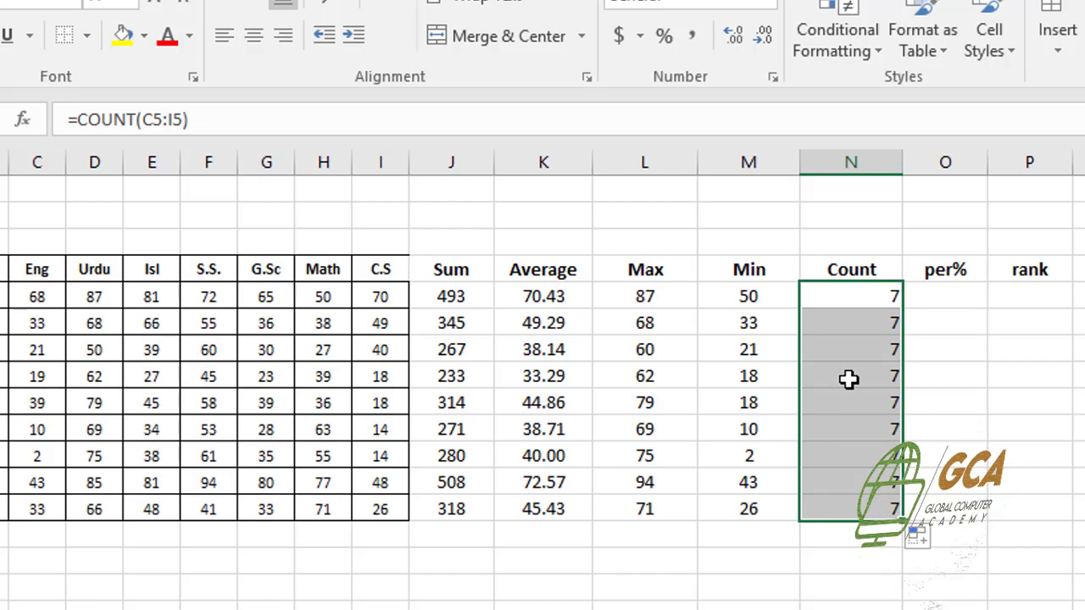
click(254, 36)
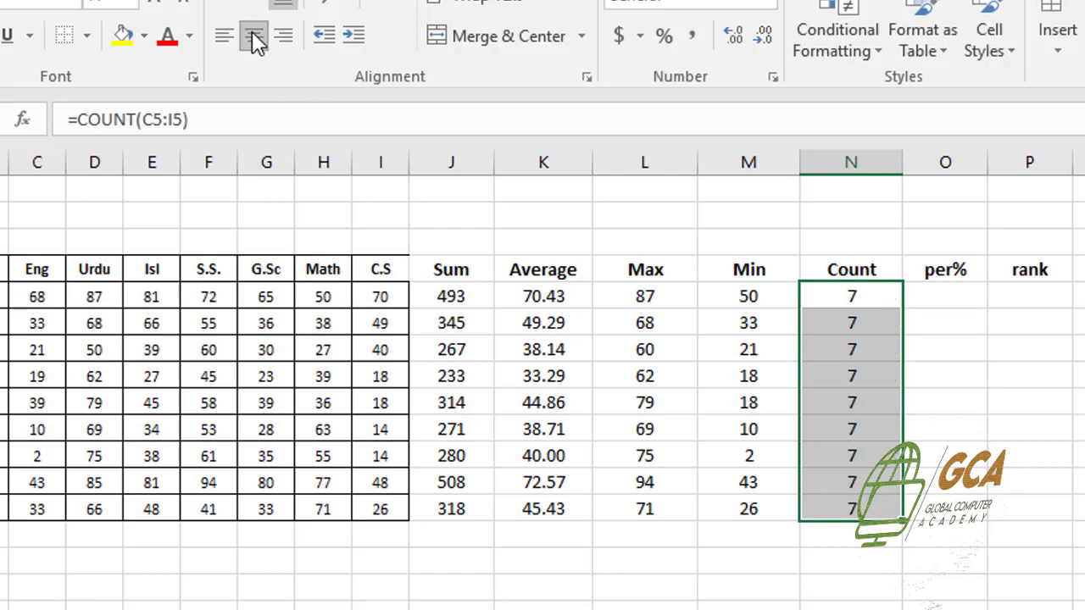
- Enter =J5*100/700 in O5 to calculate the first candidate's percentage from the Sum
click(961, 297)
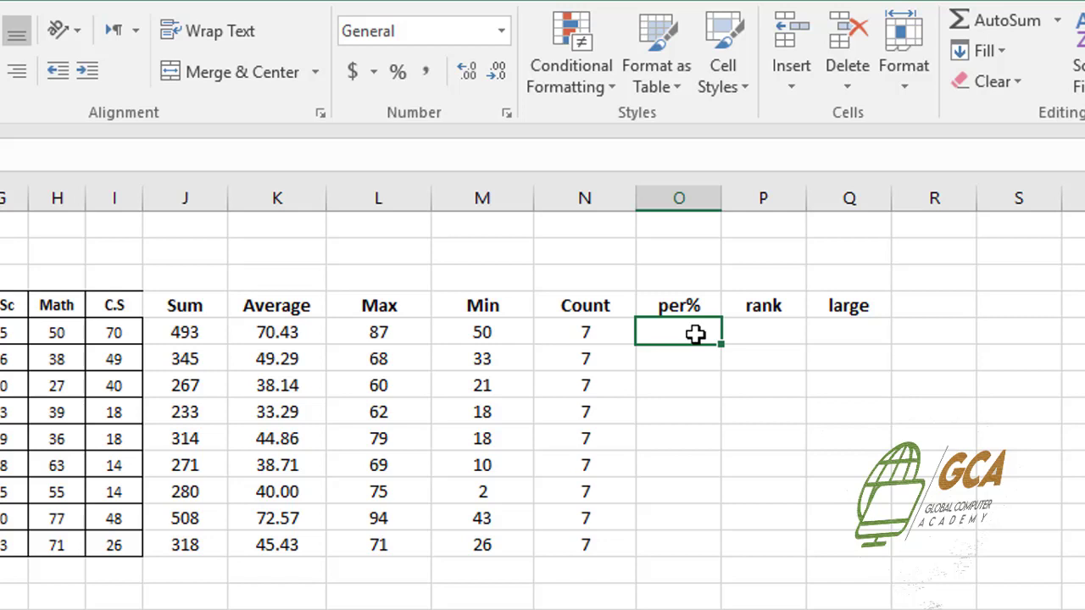
text(=)
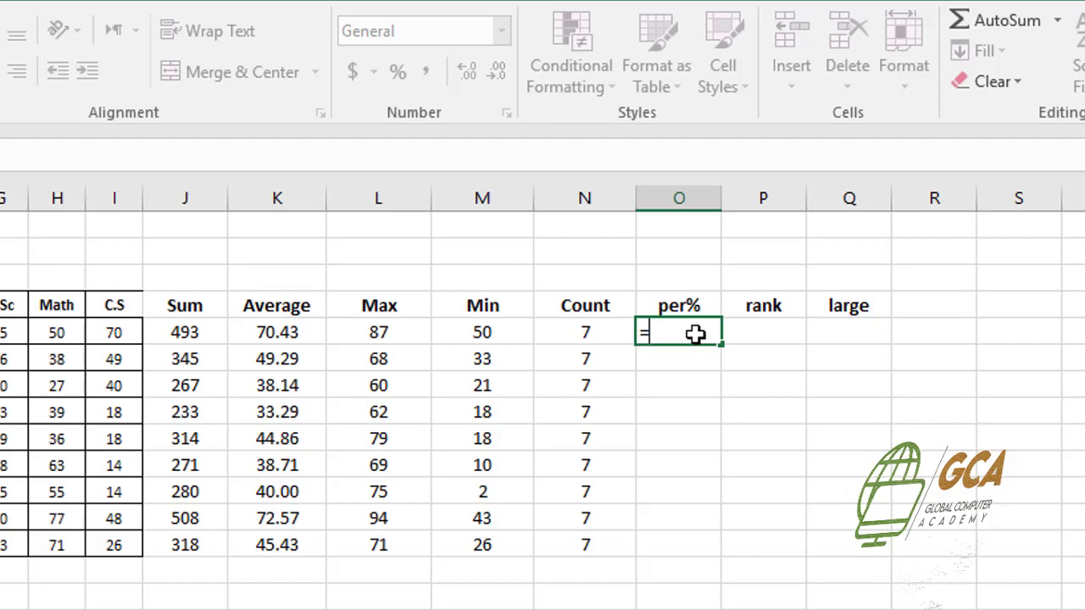
click(190, 335)
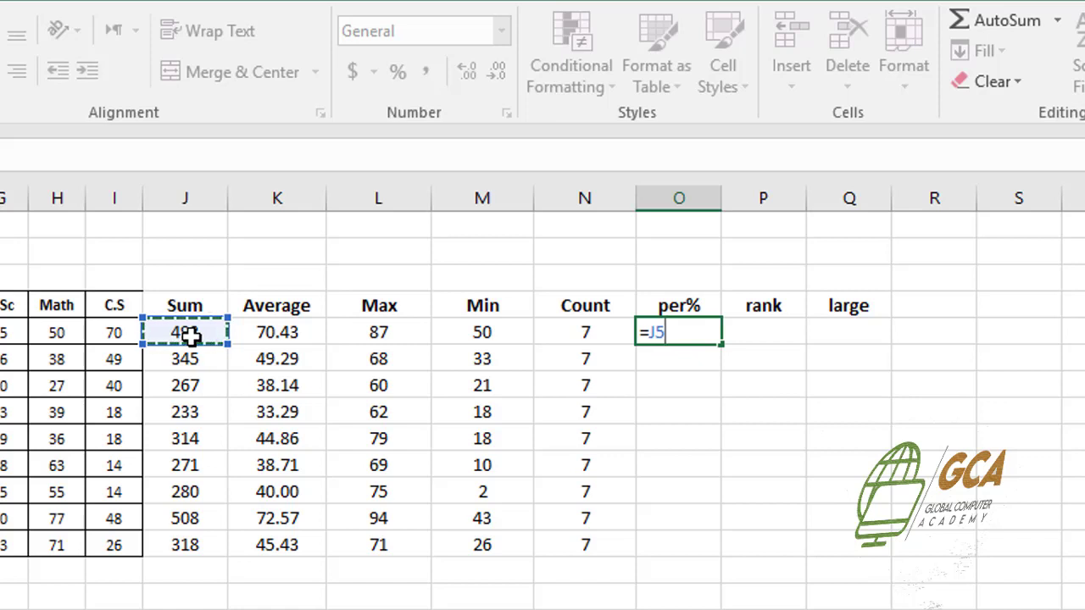
text(*100)
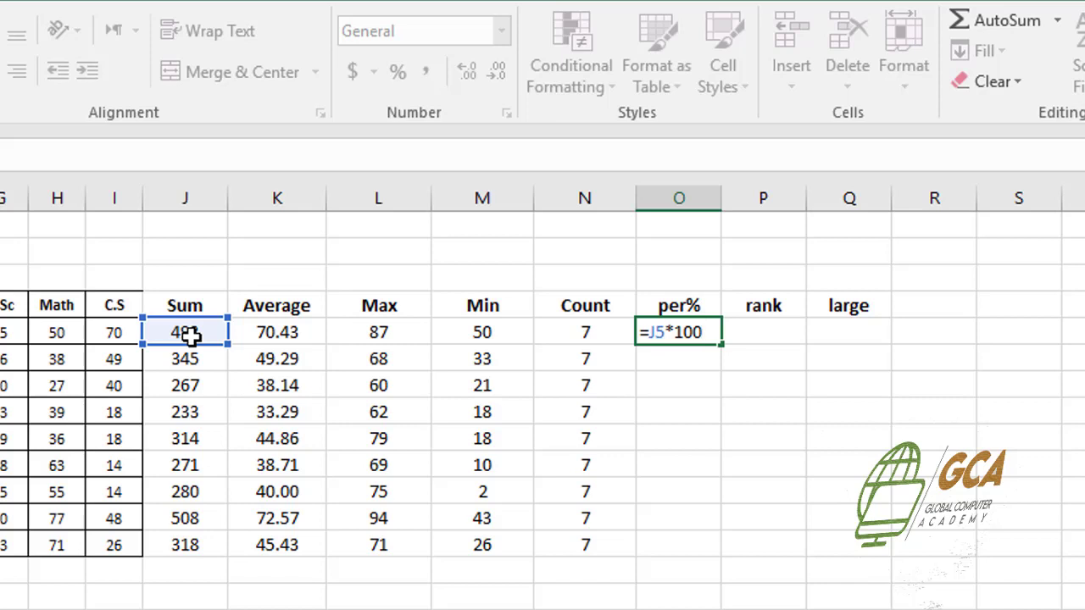
text(/)
text(700)
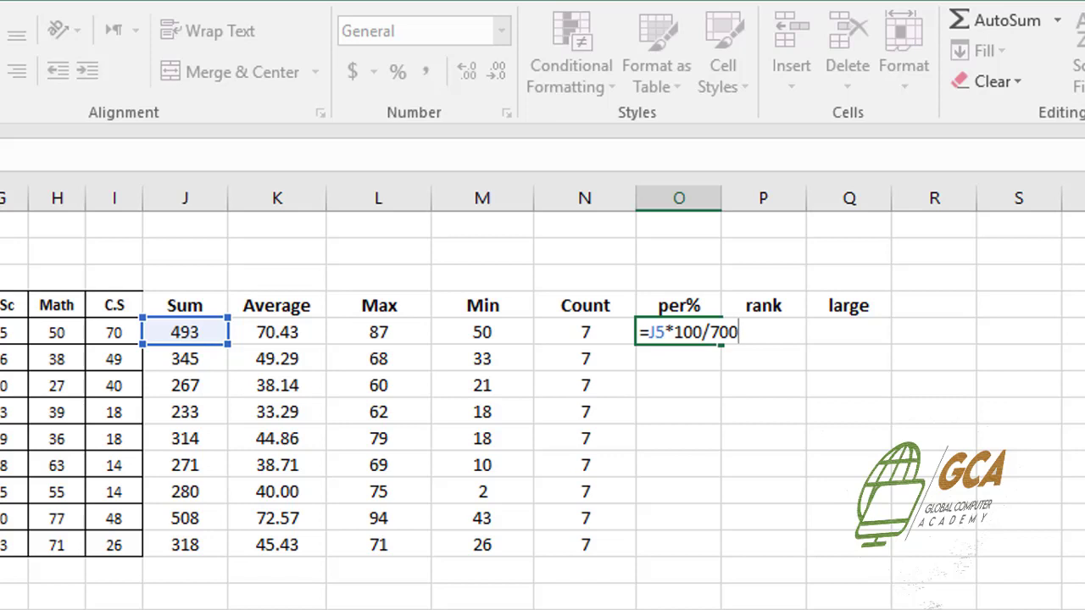
key(Return)
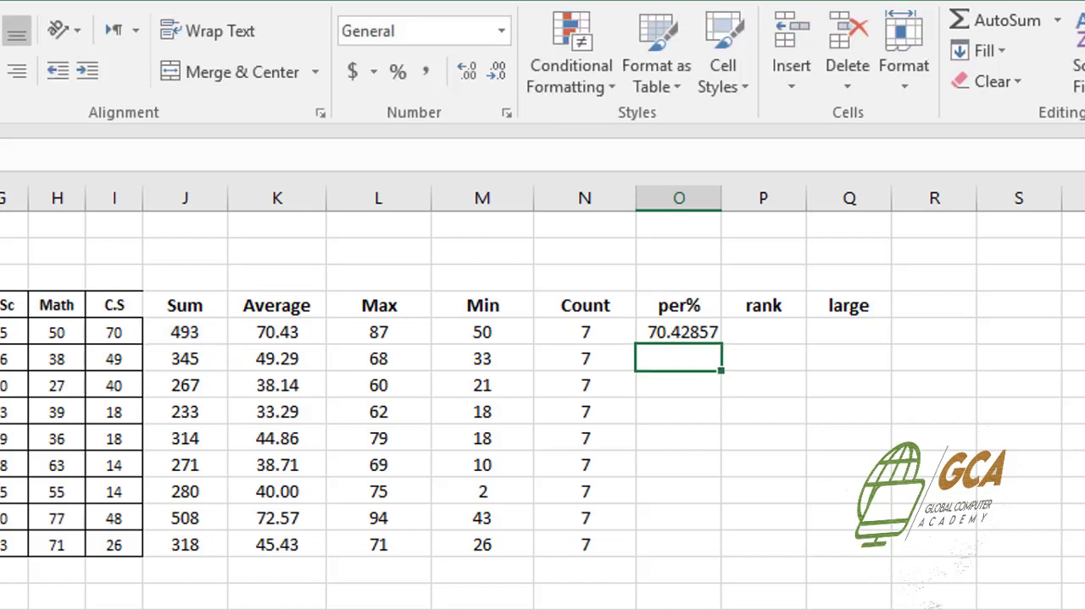
- Reduce the percentage in O5 to two decimal places and fill it down the per% column to O13
click(689, 335)
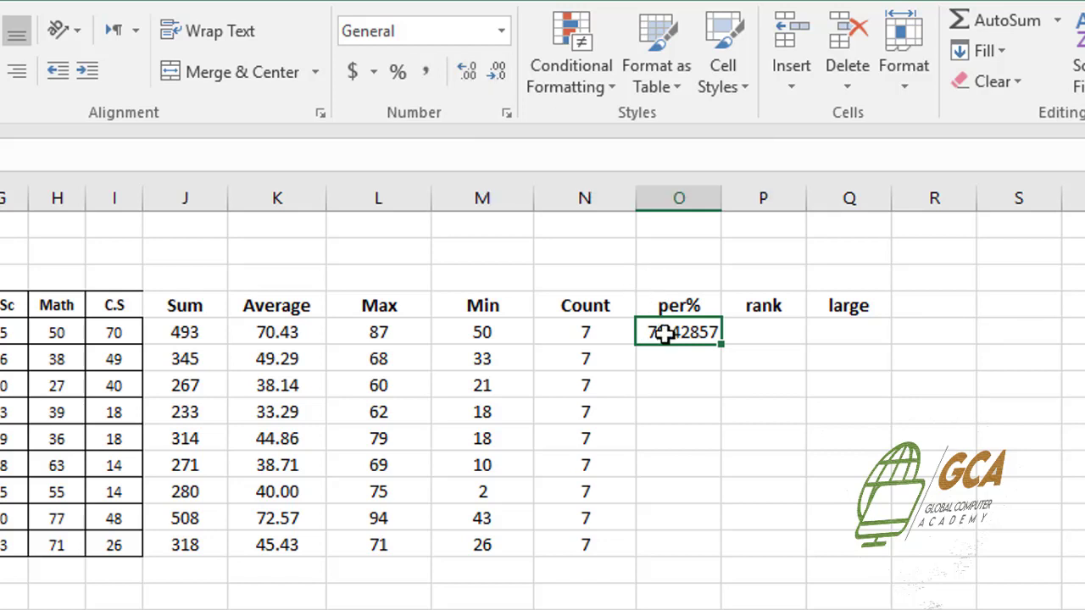
click(499, 82)
click(499, 83)
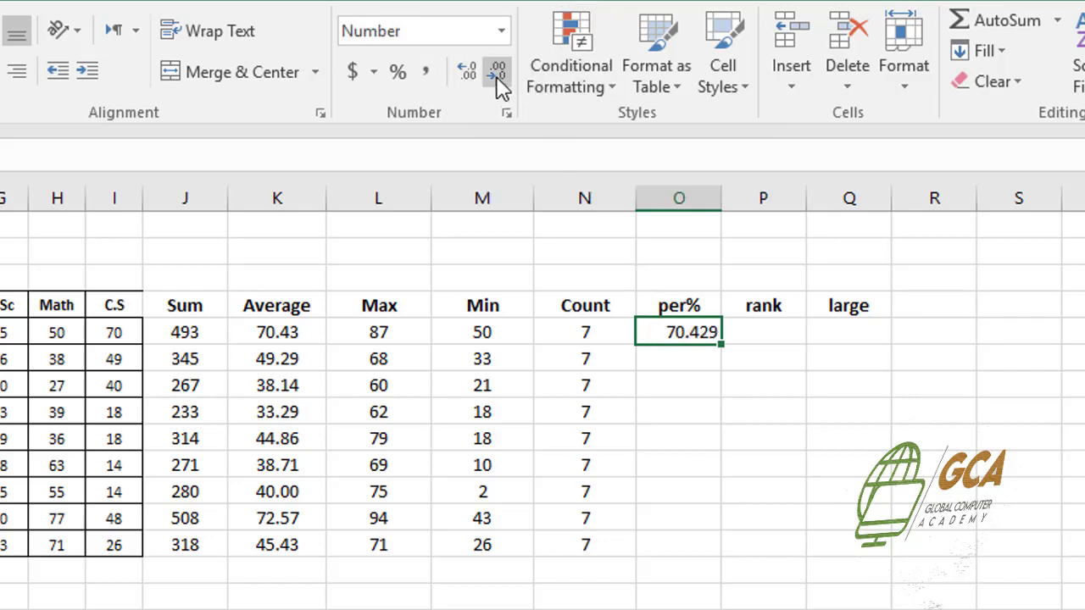
click(499, 82)
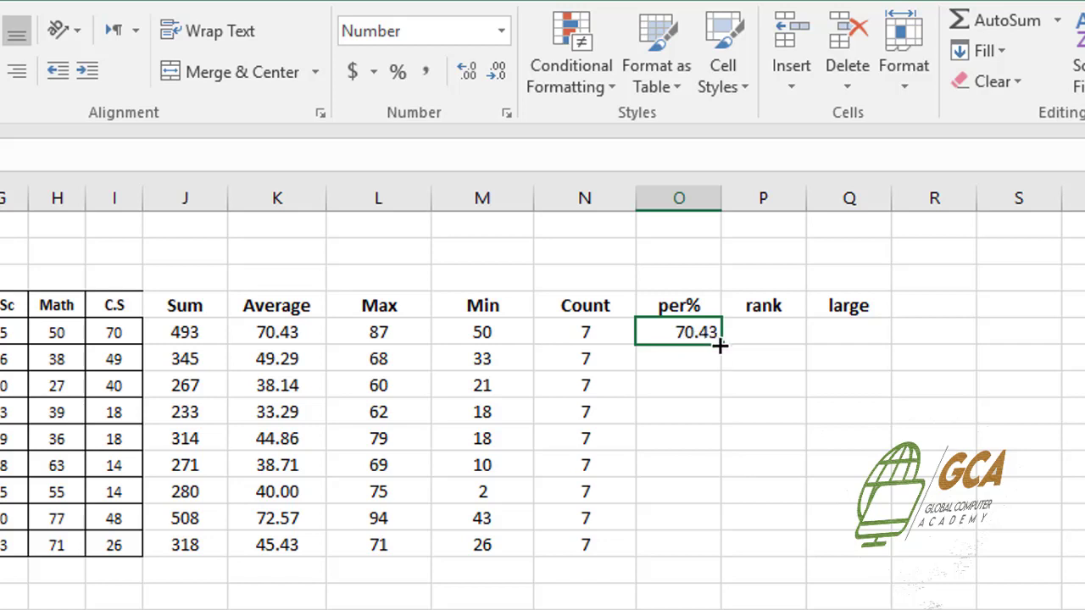
double_click(720, 344)
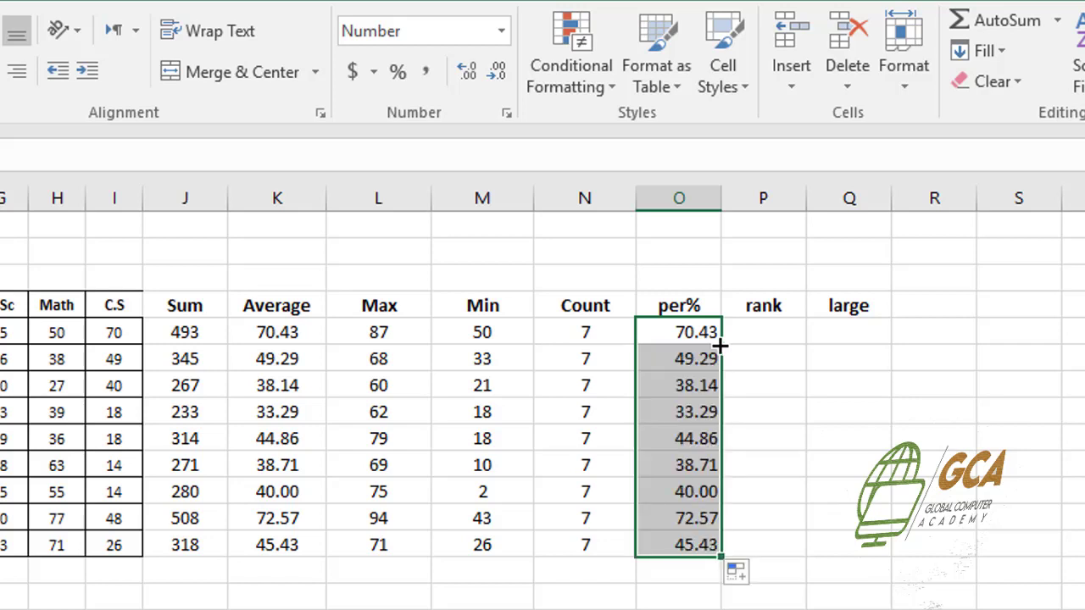
click(678, 395)
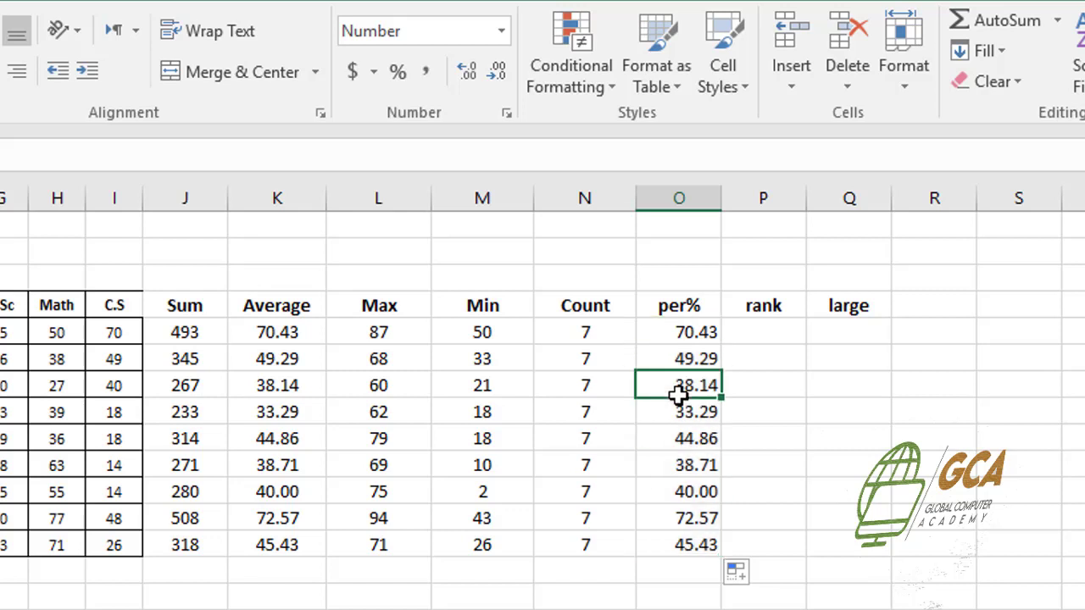
click(669, 335)
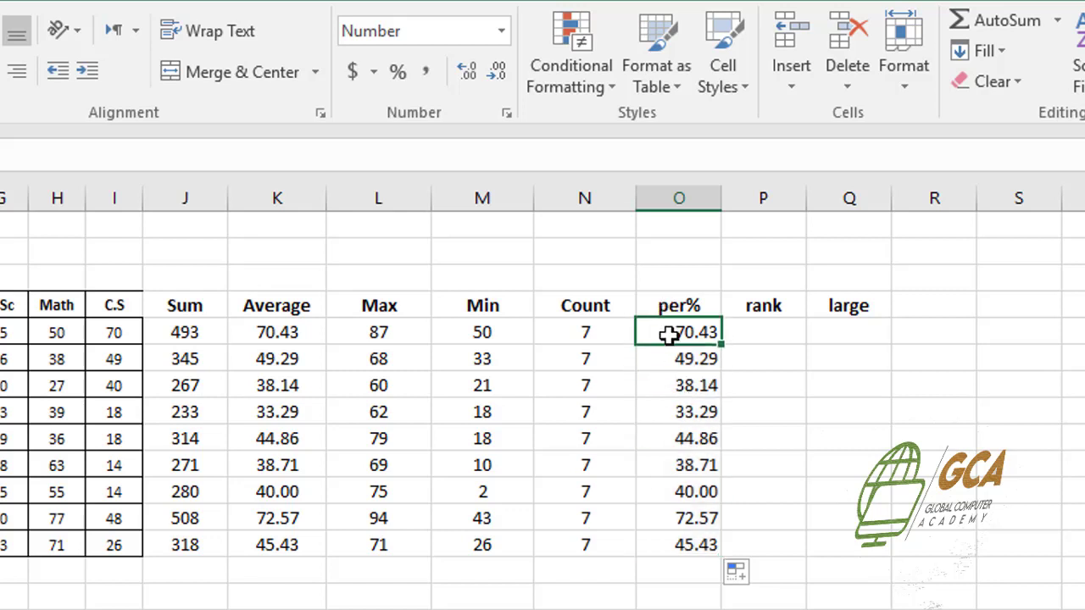
click(668, 543)
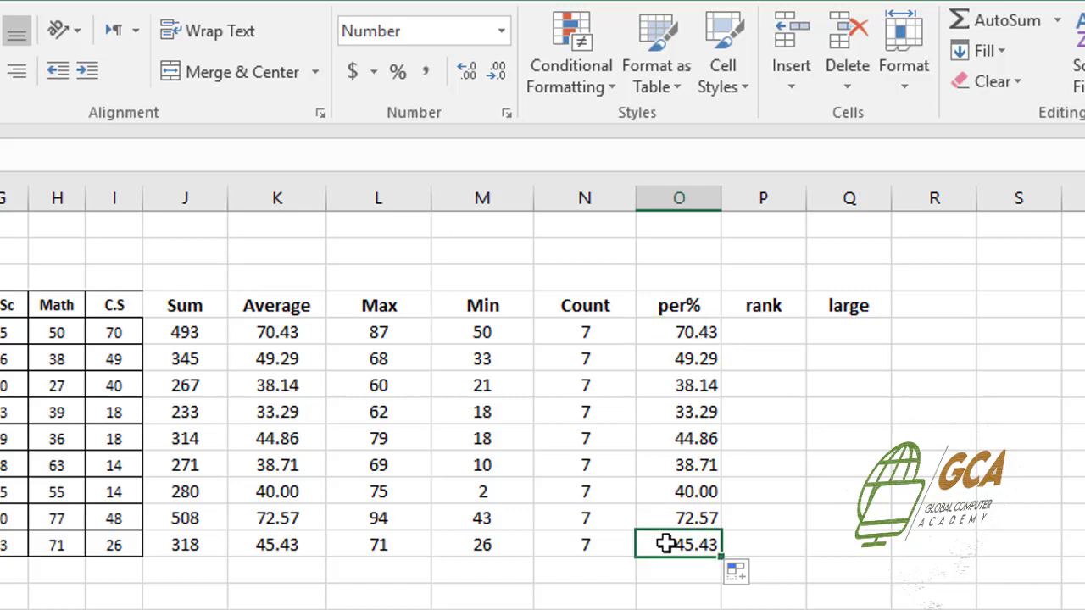
- Write =rank(O5,O5:O13,0) in P5 to rank the first candidate's percentage in descending order
click(770, 334)
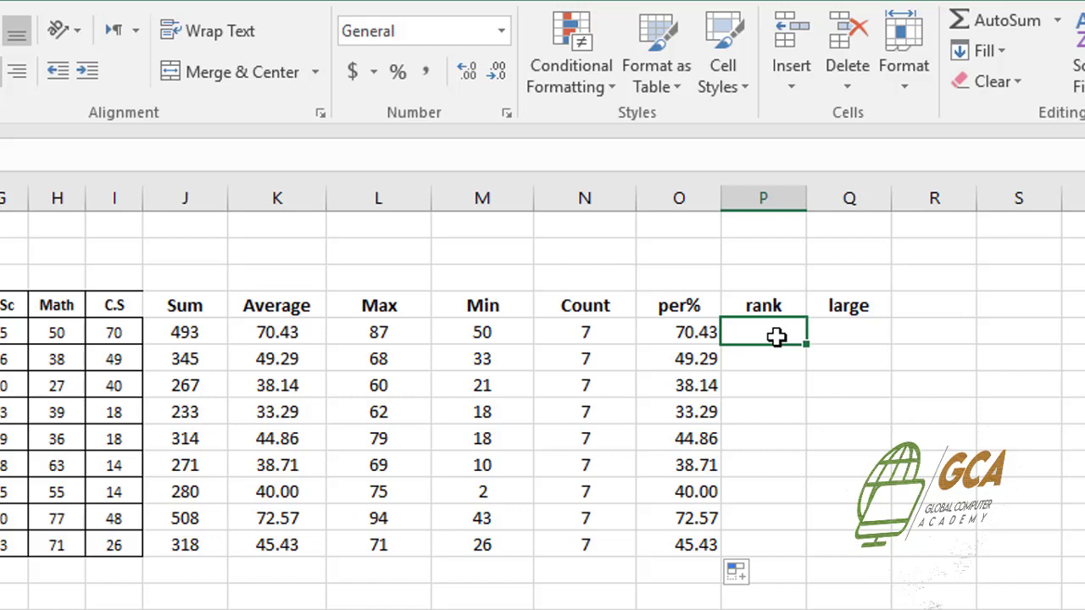
text(=)
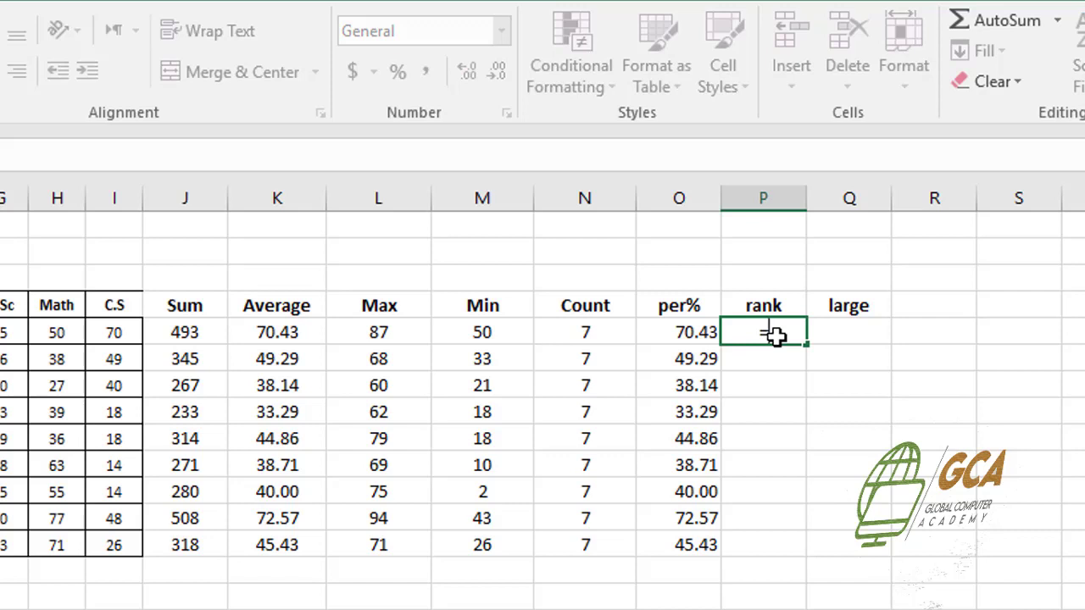
text(rank)
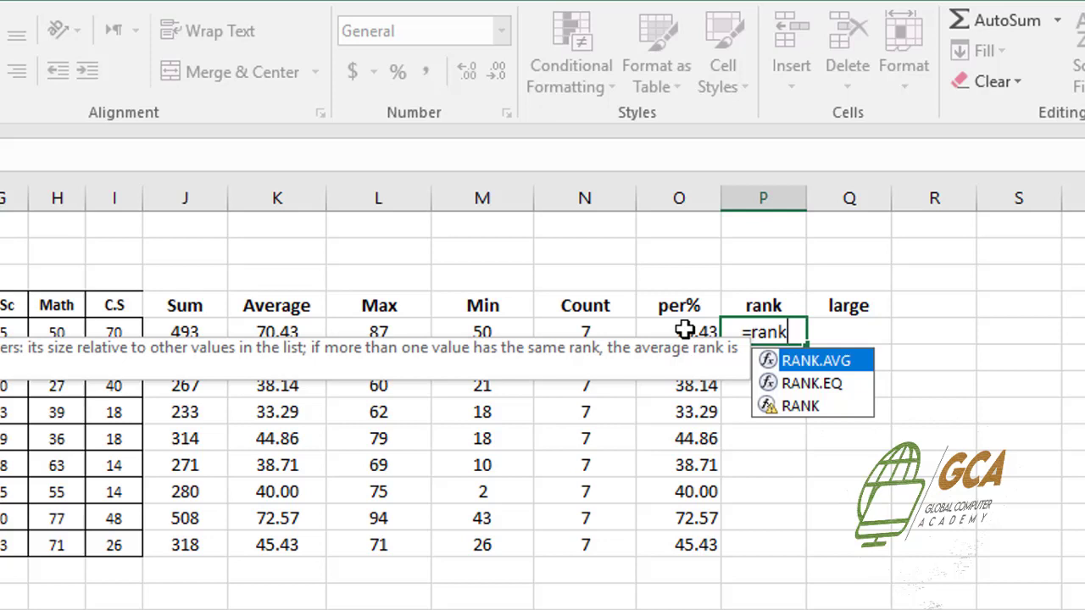
text(()
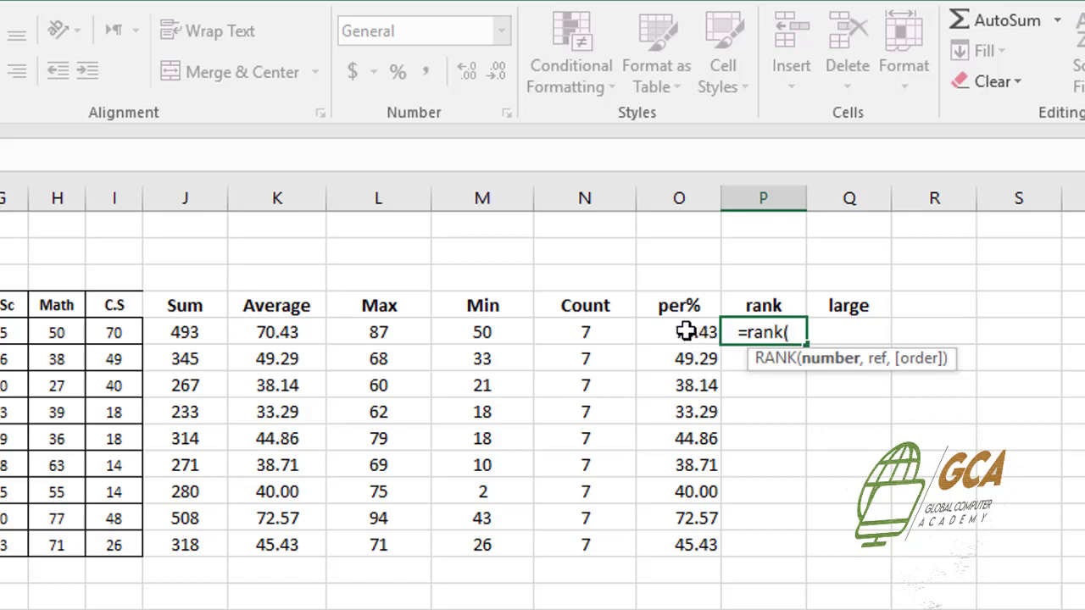
click(683, 332)
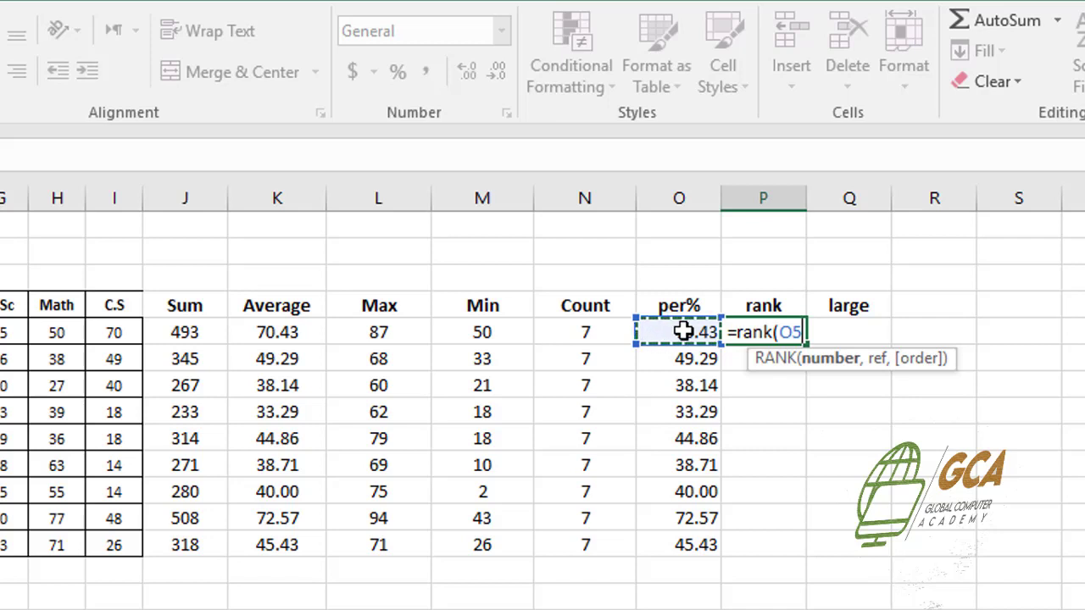
text(,)
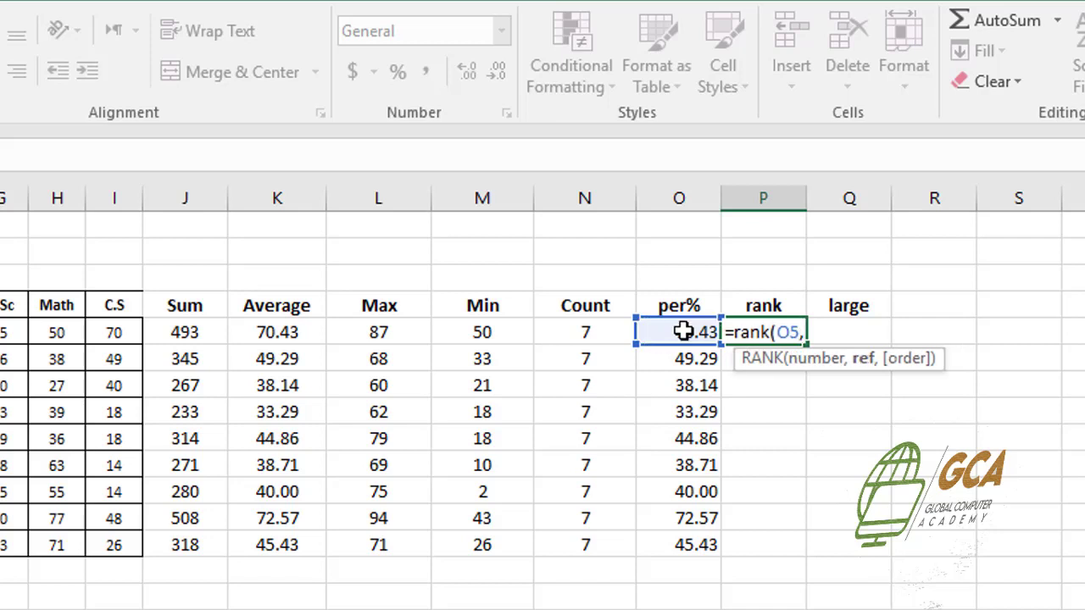
click(683, 332)
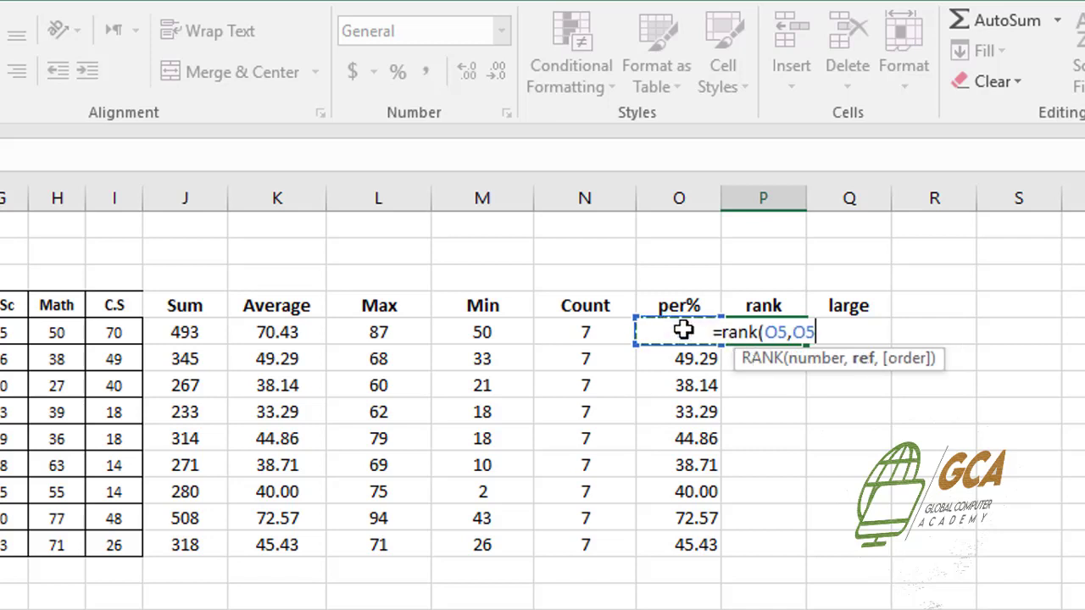
drag(683, 352, 684, 533)
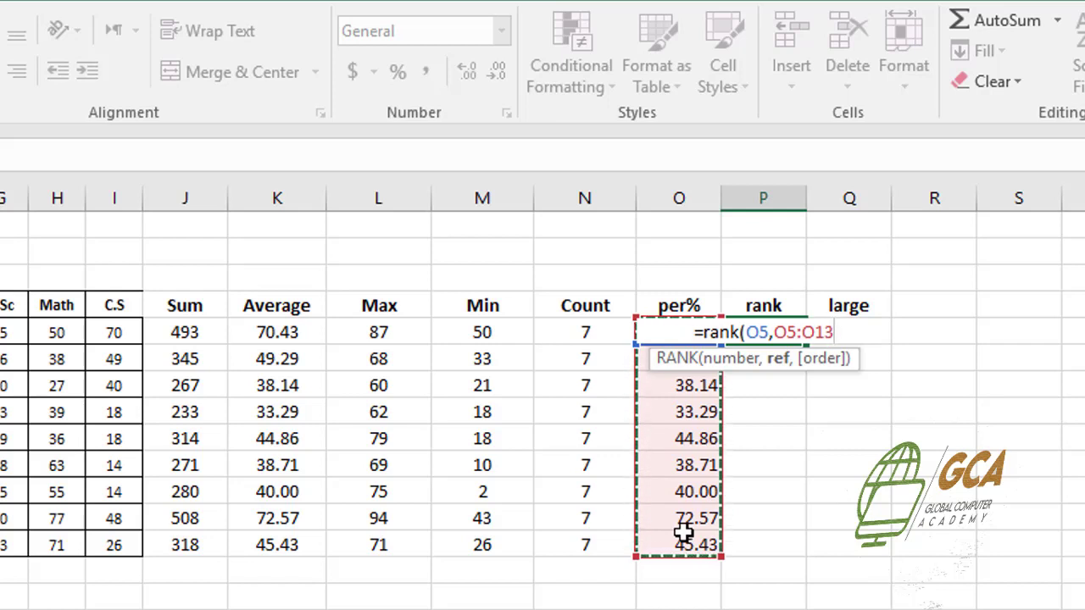
text(,)
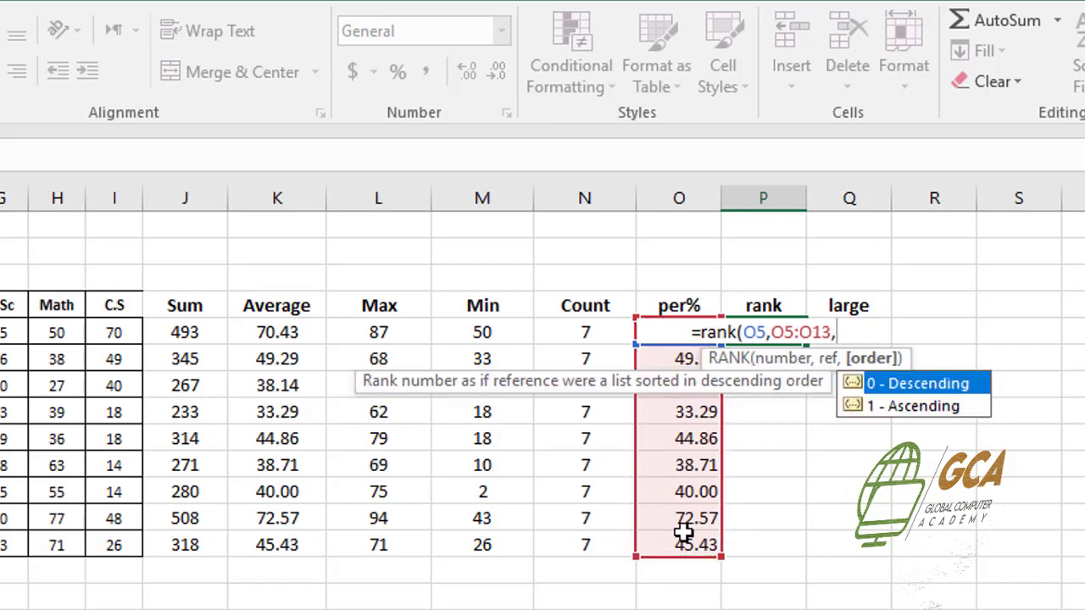
text(0)
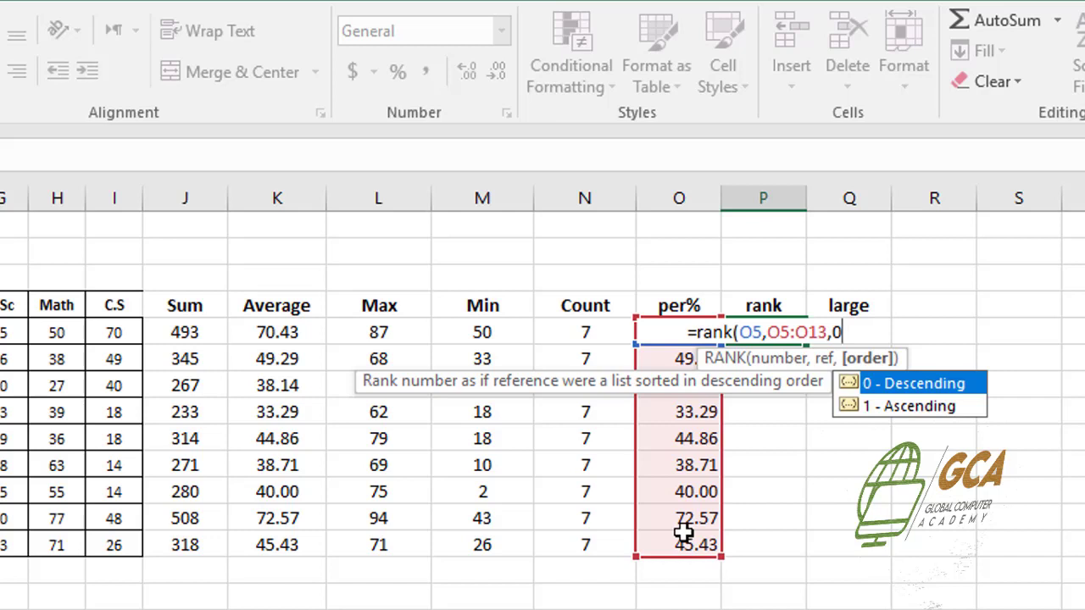
text())
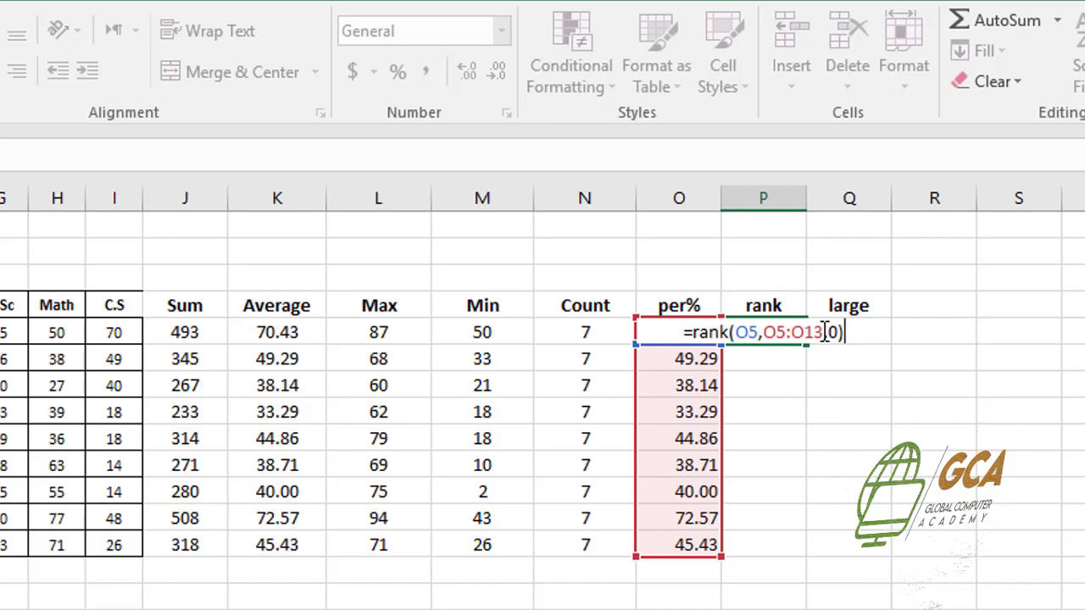
- Make the RANK range absolute as $O$5:$O$13 in P5 and fill the formula down the rank column to P13
drag(824, 332, 766, 331)
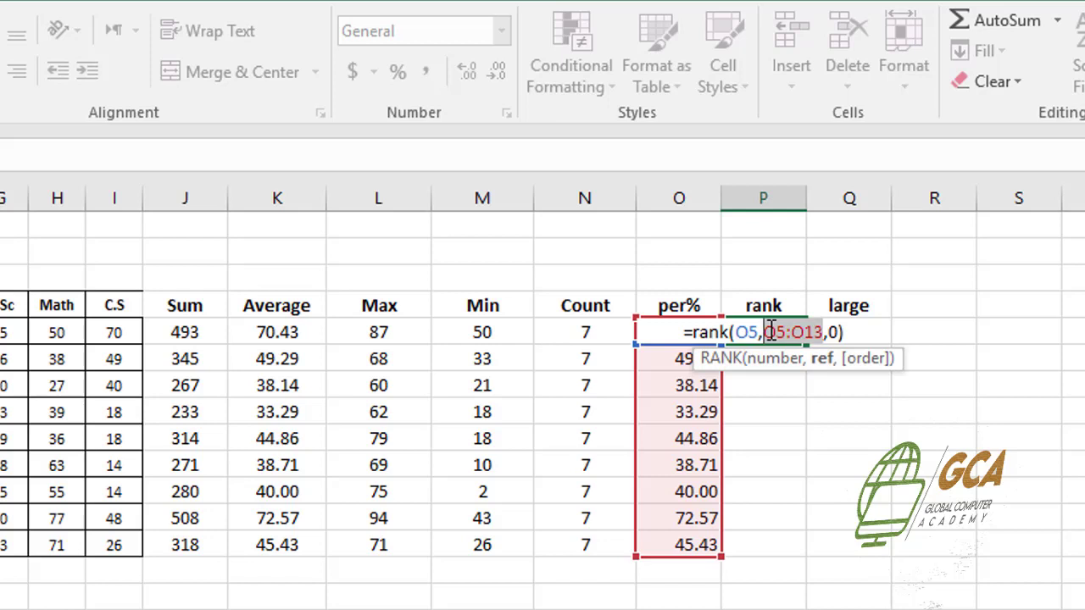
key(F4)
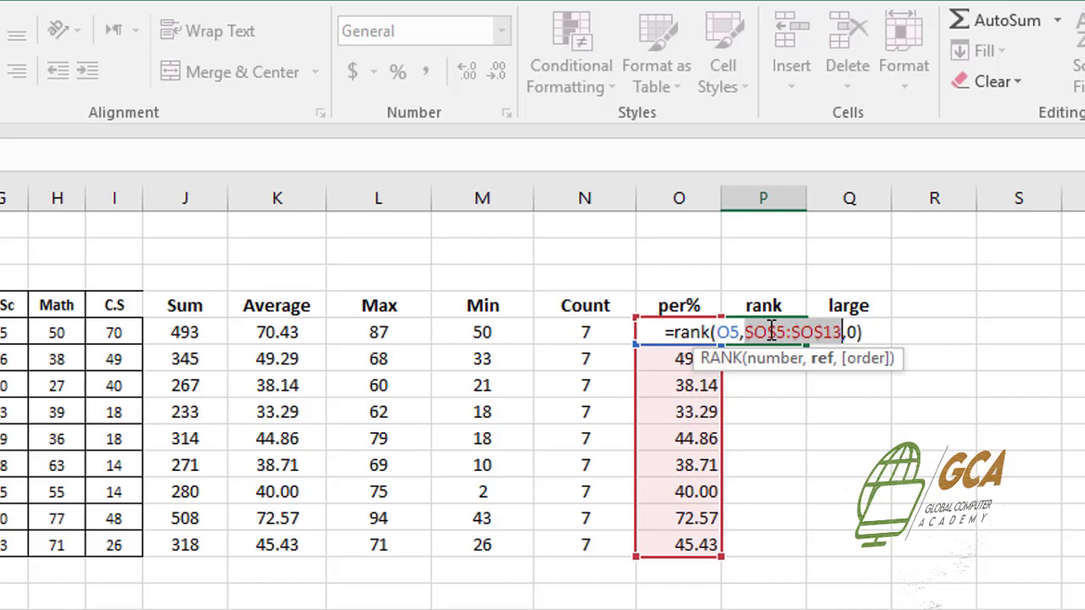
click(866, 332)
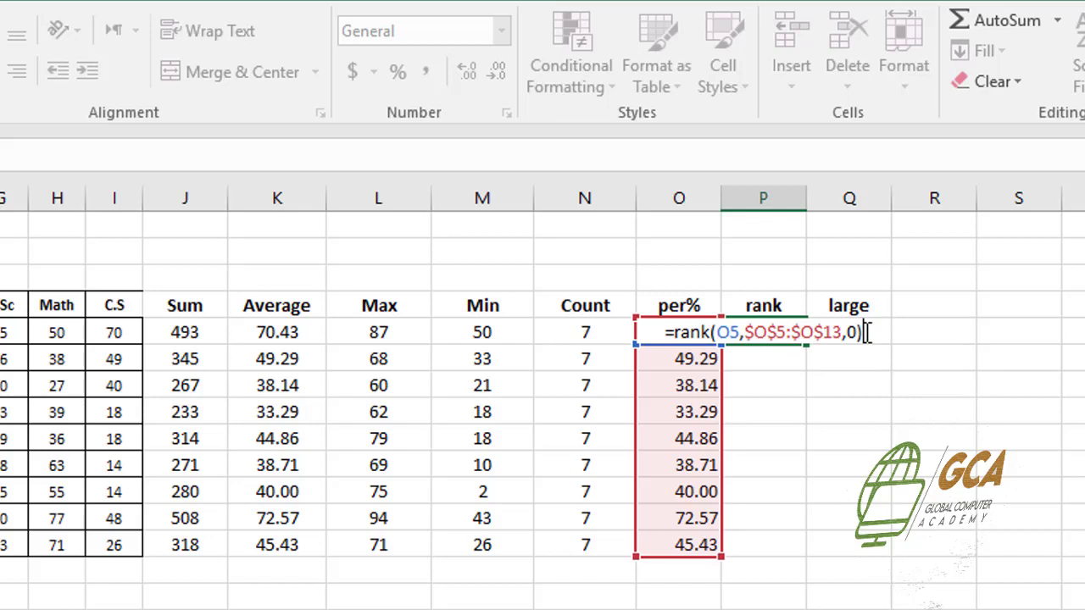
key(Return)
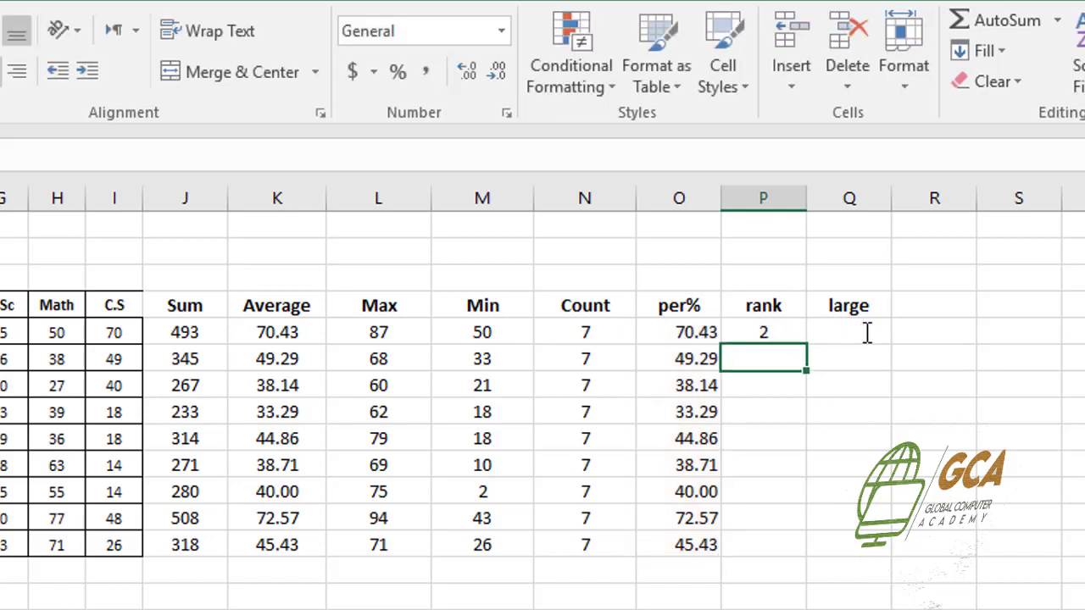
click(756, 333)
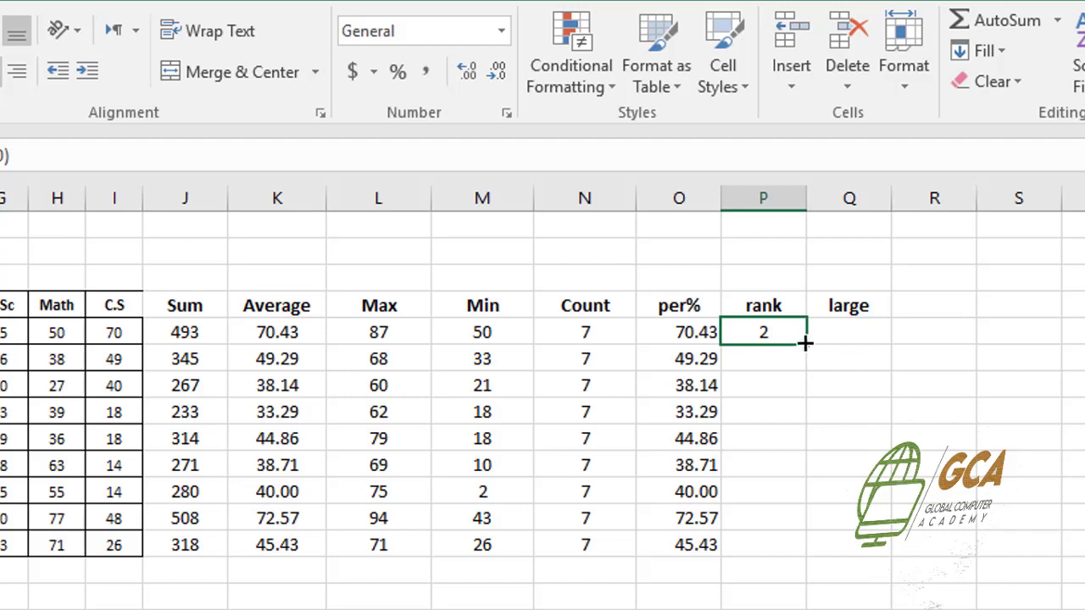
double_click(804, 342)
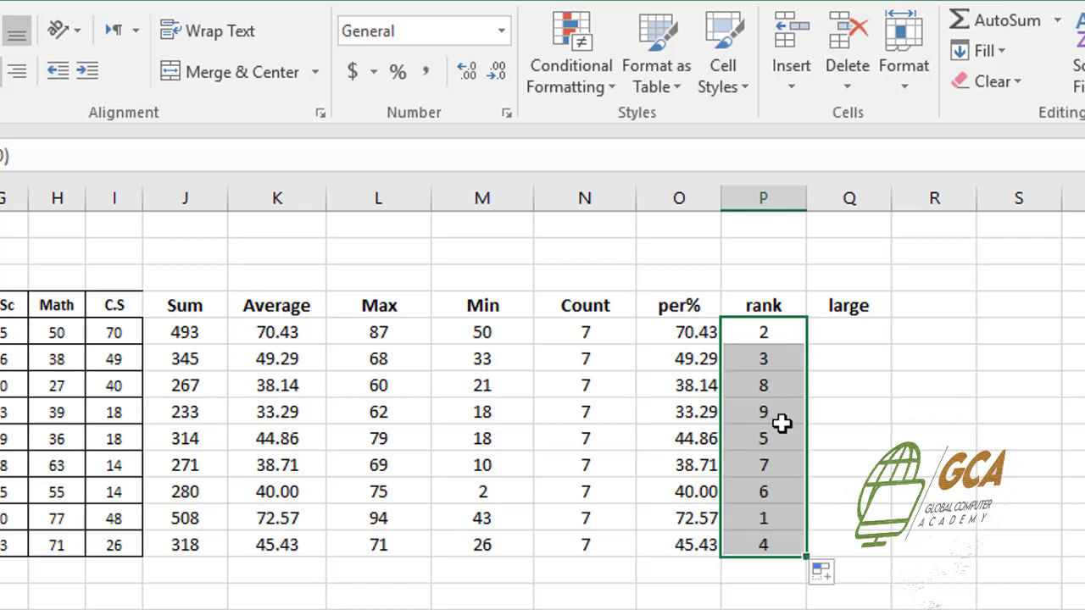
- Compare the ranks in column P with the percentages in column O, especially for rows 12, 5 and 6
click(751, 543)
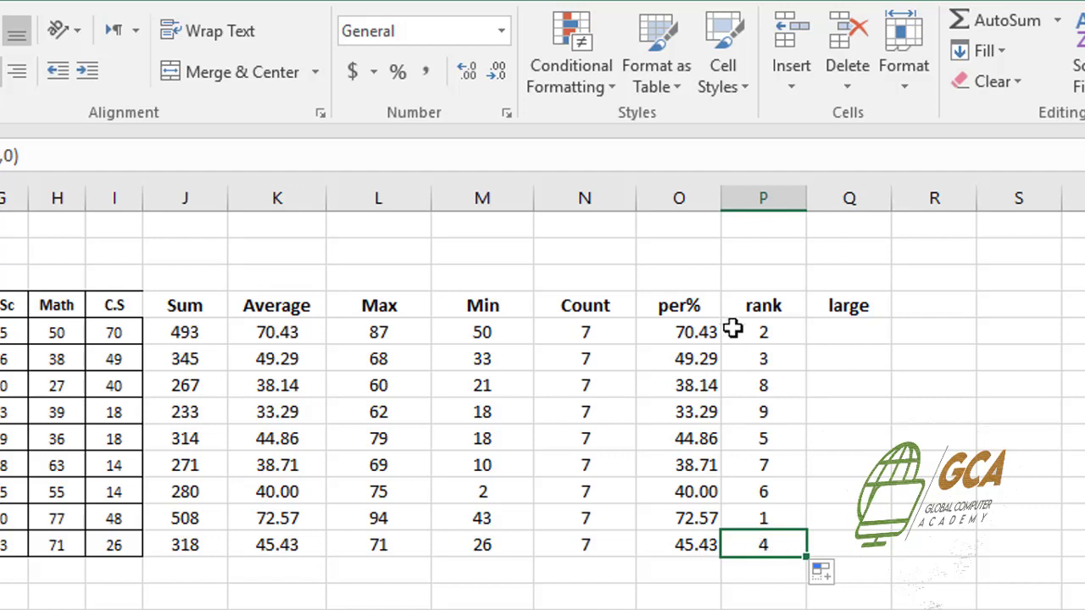
click(756, 523)
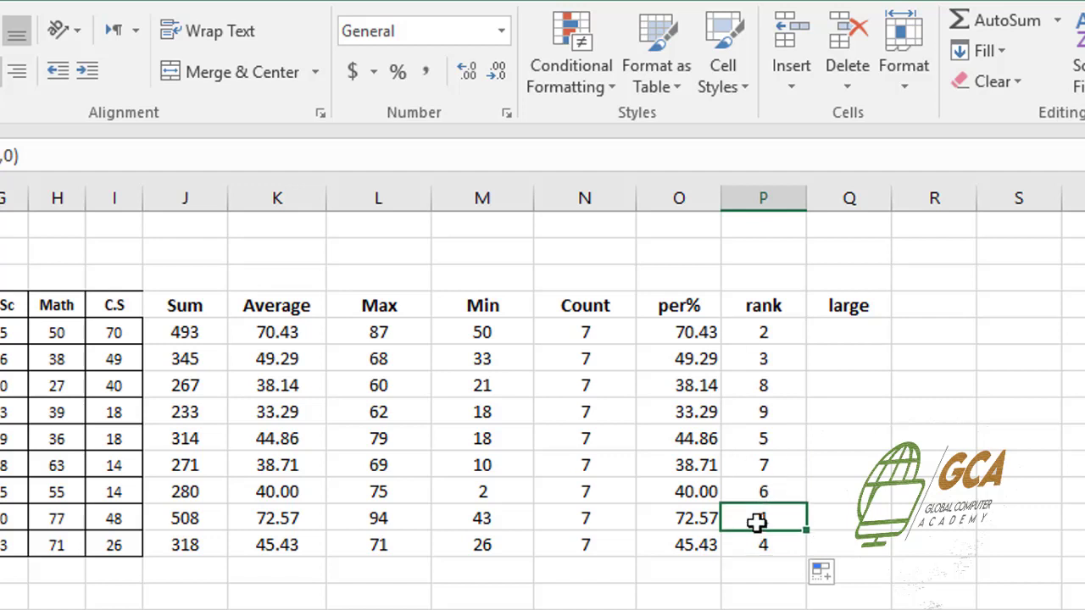
click(693, 519)
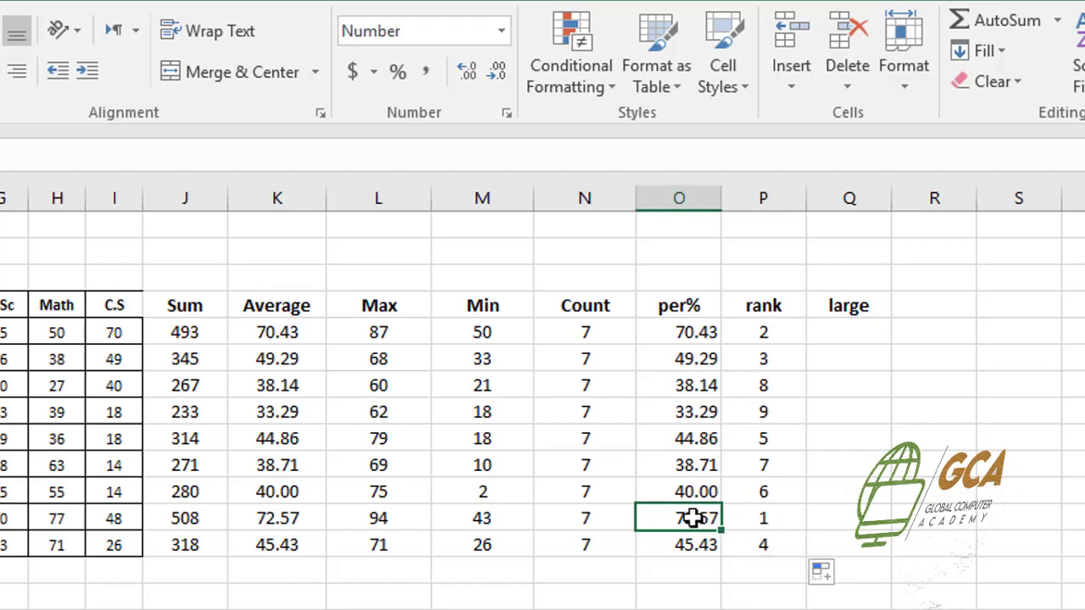
click(763, 520)
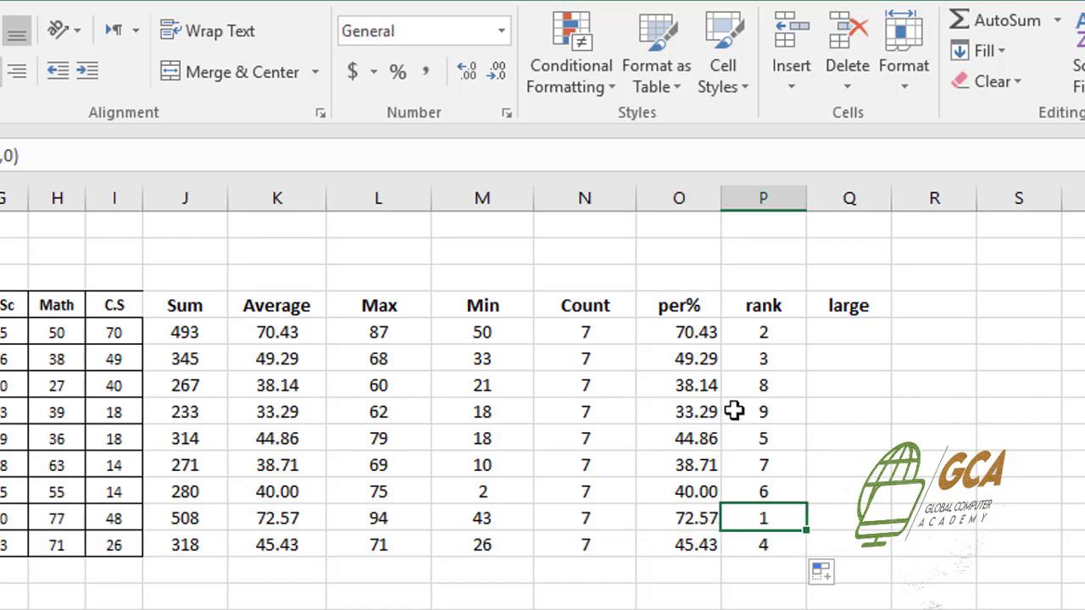
click(754, 331)
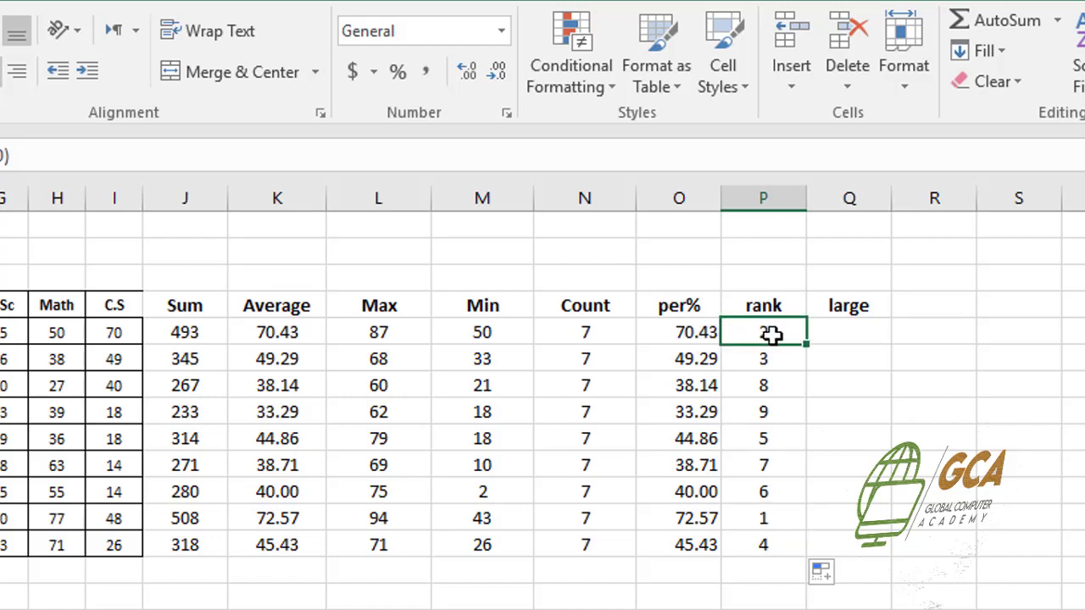
click(686, 338)
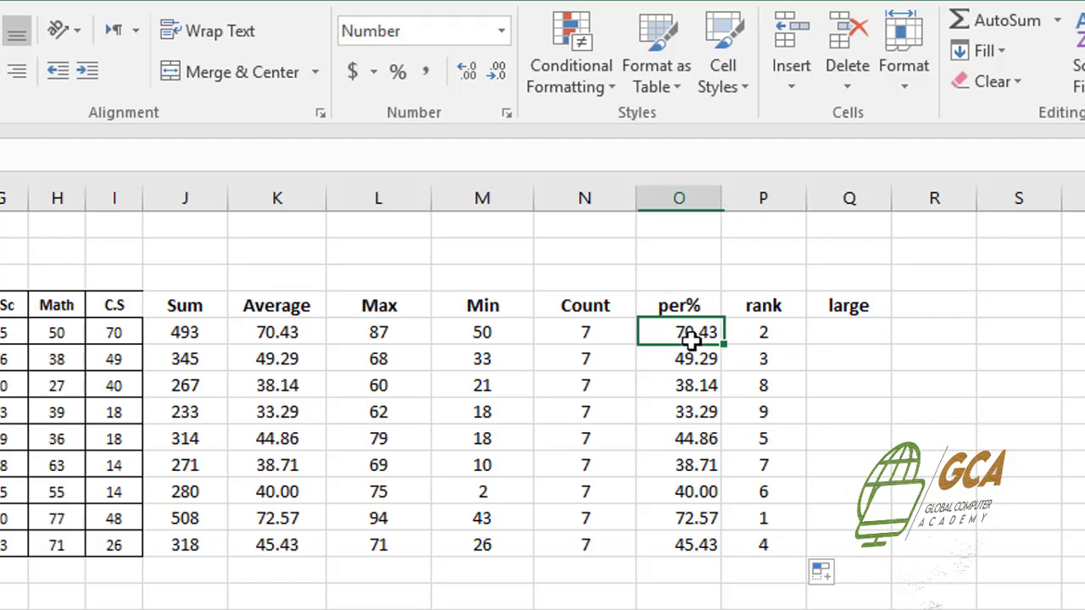
click(769, 336)
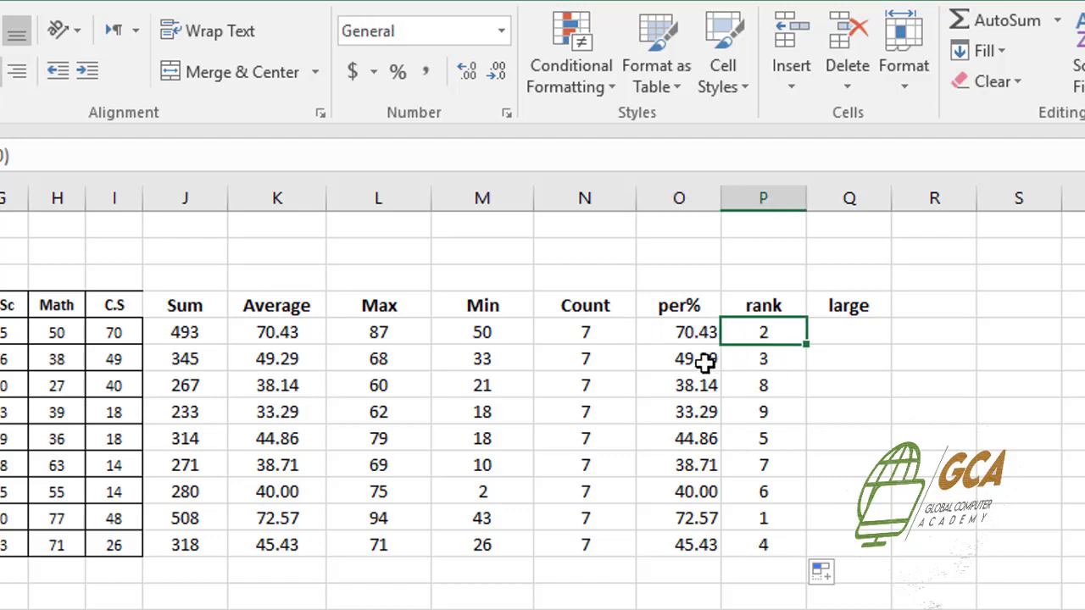
click(760, 365)
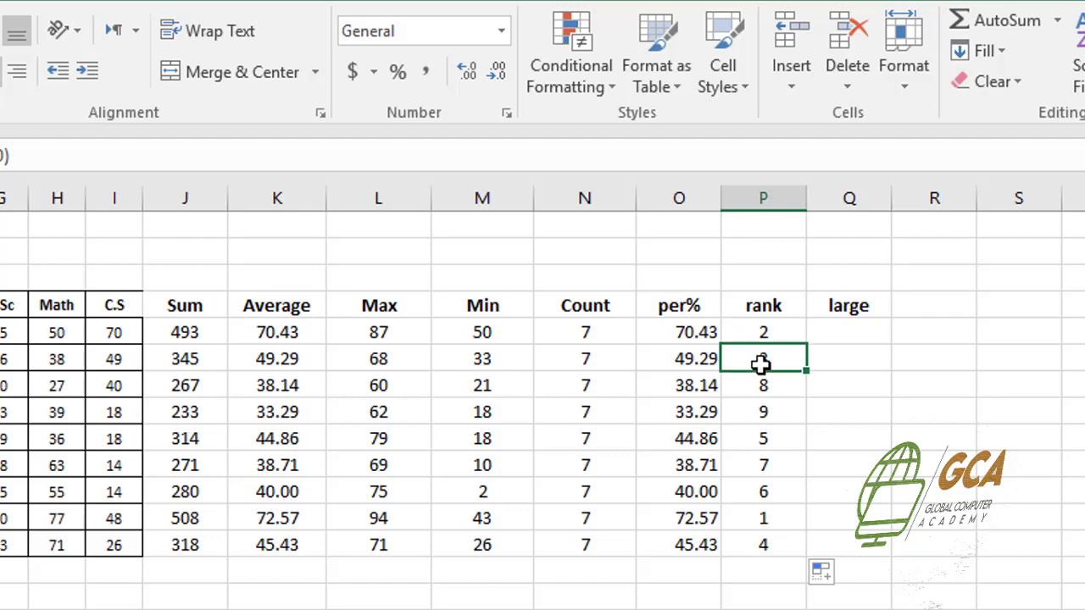
click(754, 330)
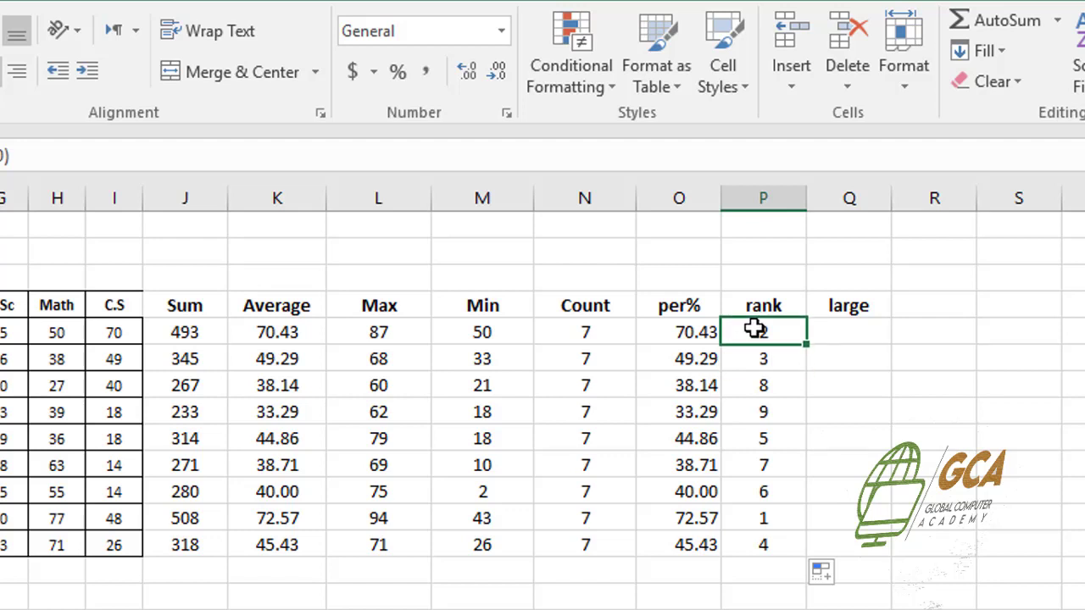
- Write =large(O5:O13,1) in Q5 to return the highest percentage
click(854, 332)
double_click(843, 333)
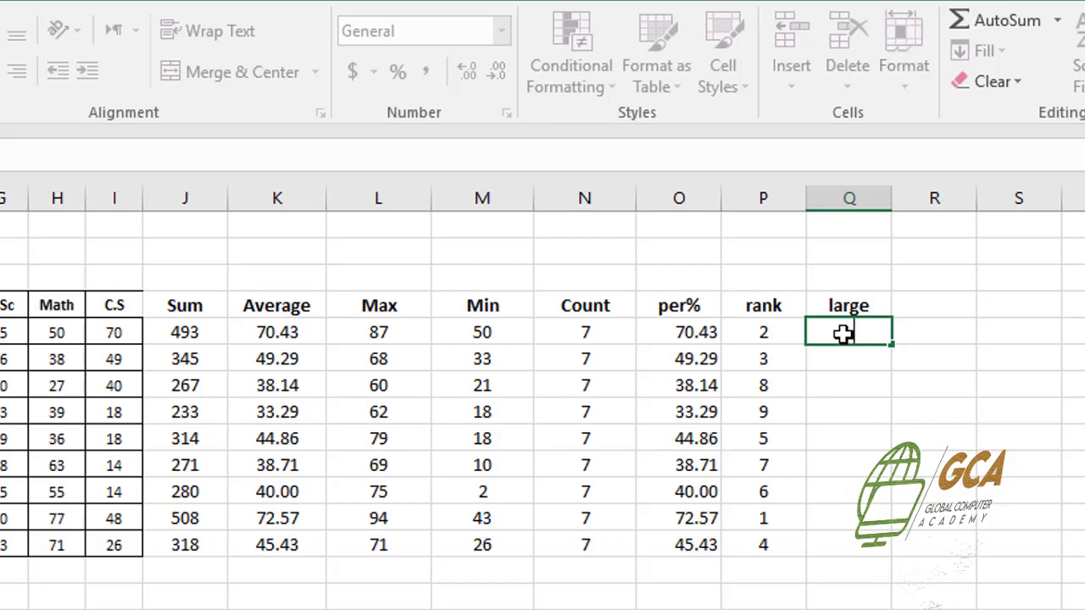
text(=large)
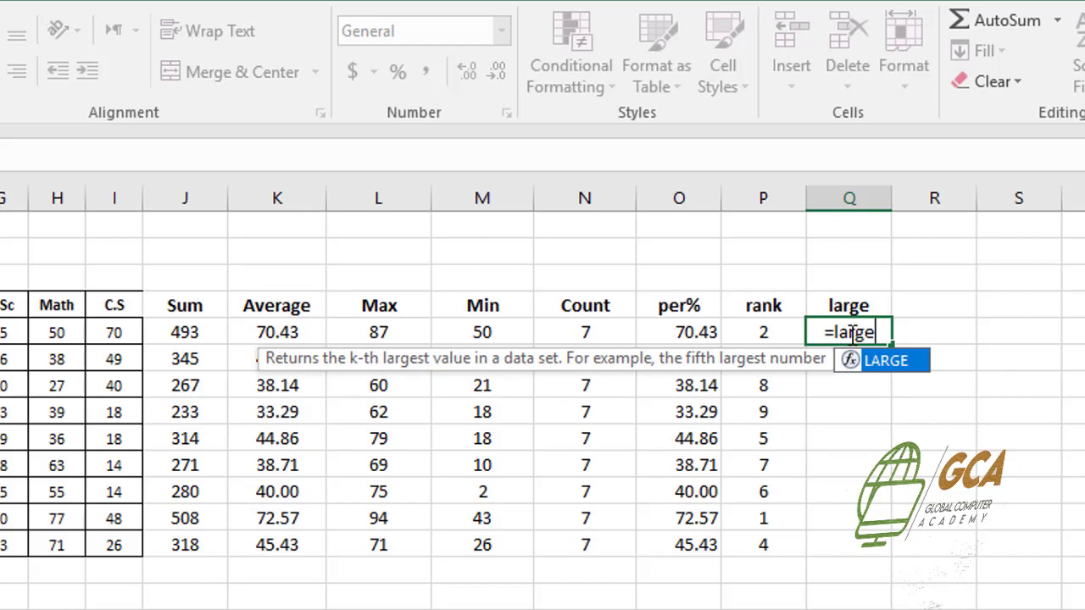
text(()
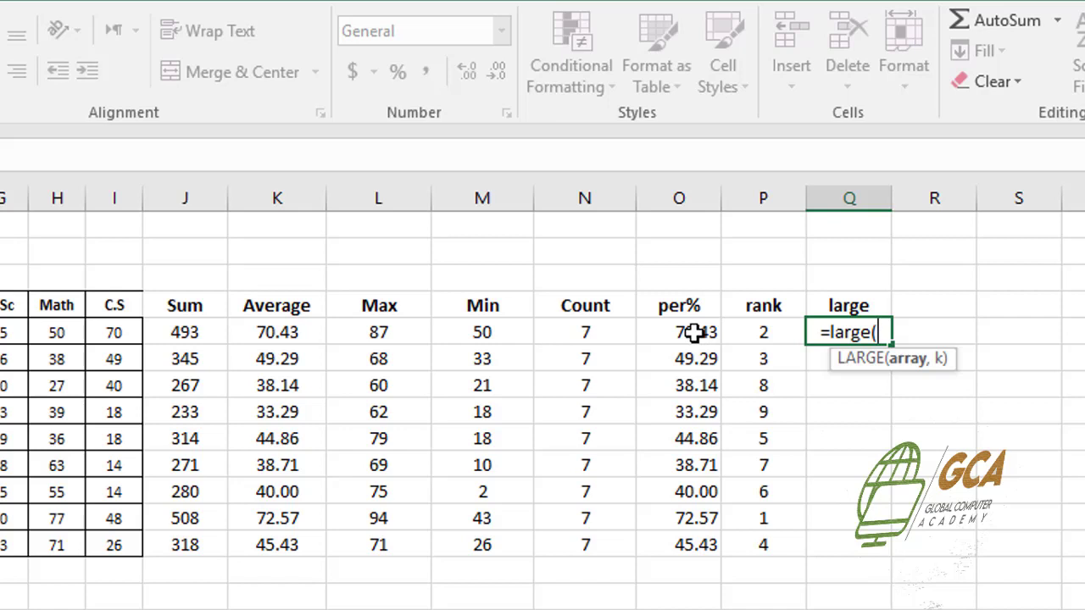
drag(693, 333, 687, 538)
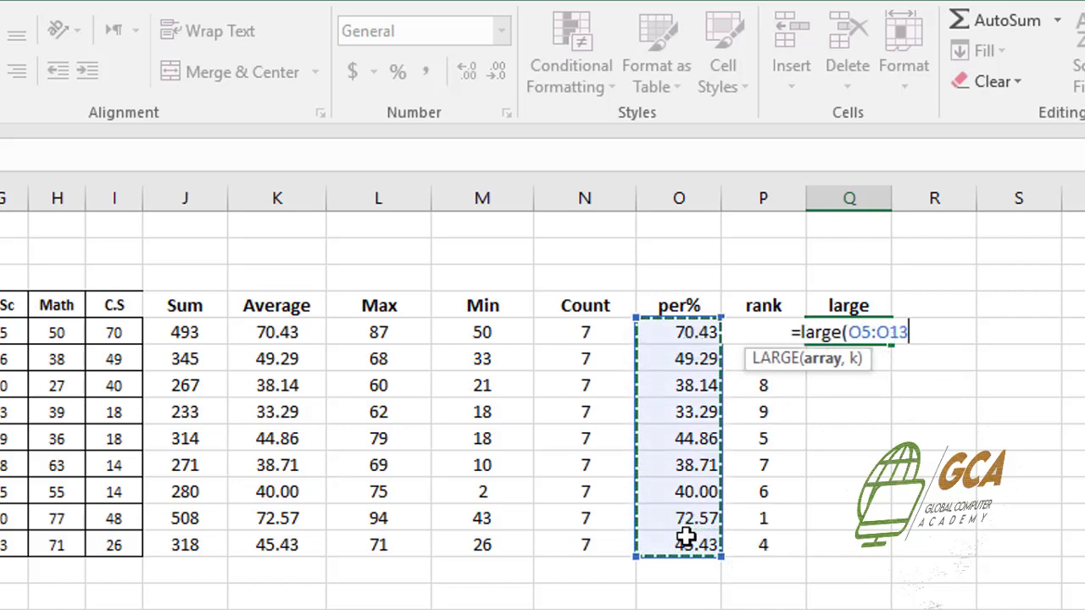
text(,)
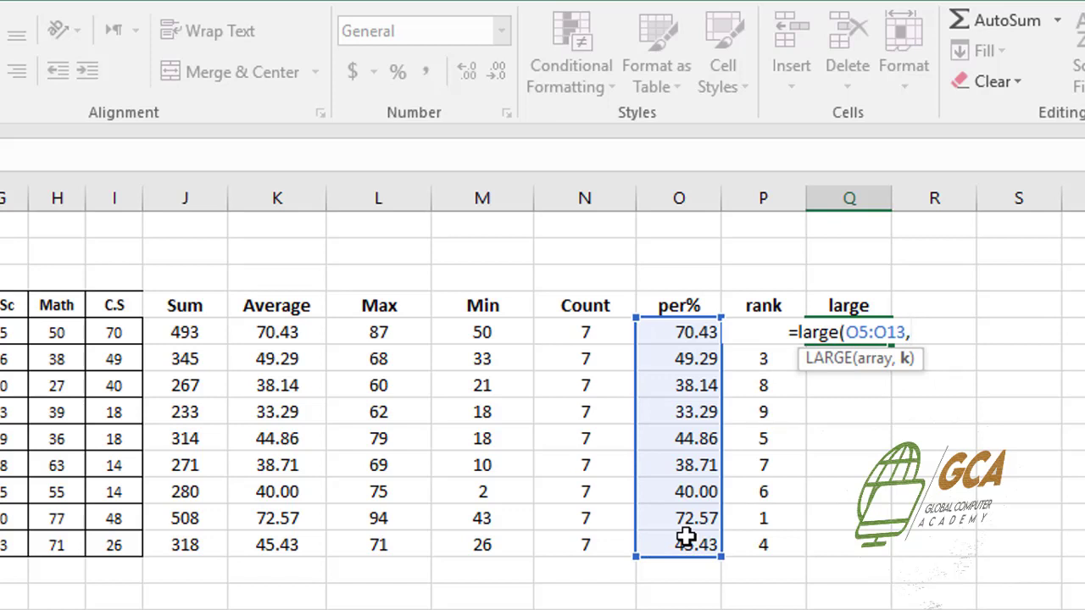
text(1)
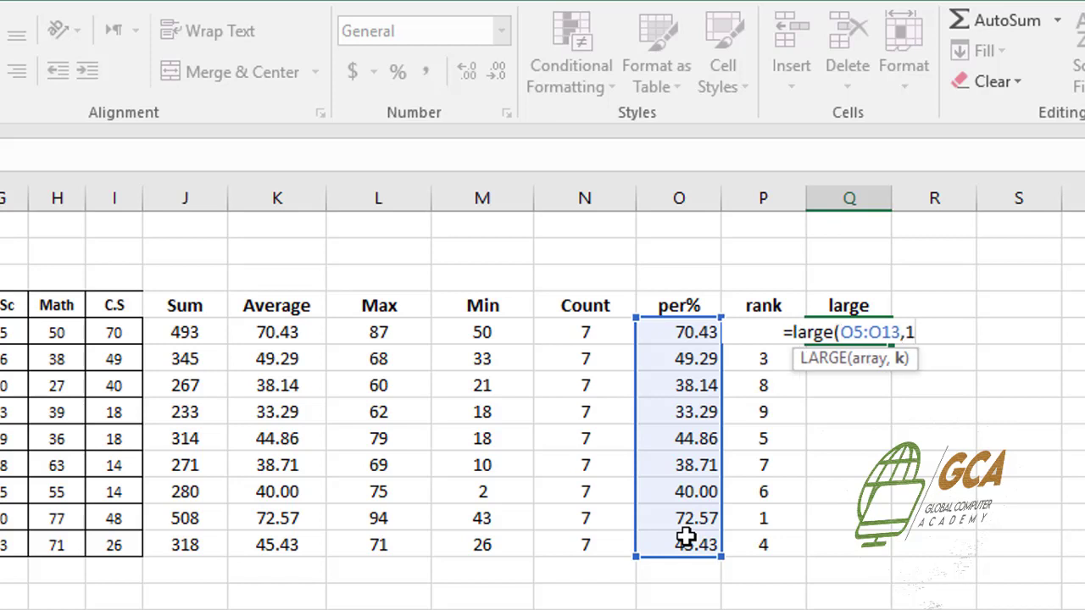
text())
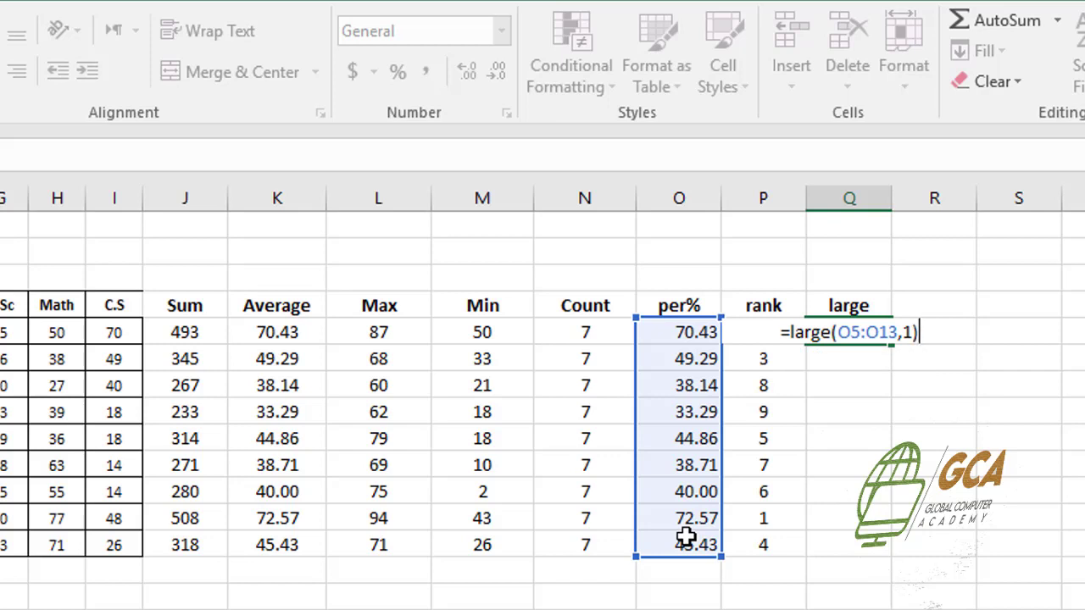
key(Return)
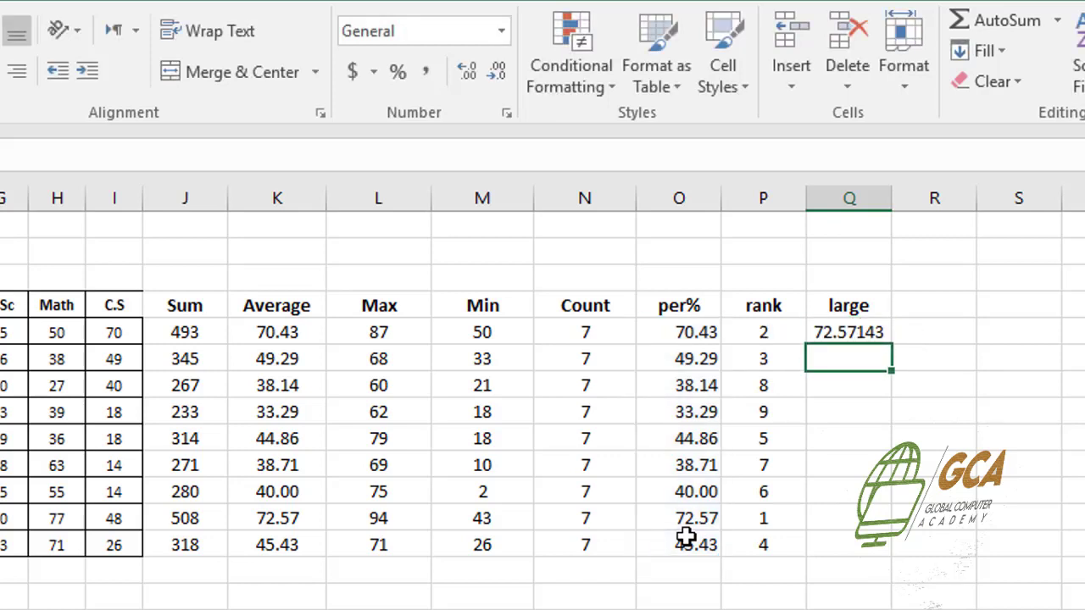
- Reduce the value in Q5 to two decimal places
click(845, 333)
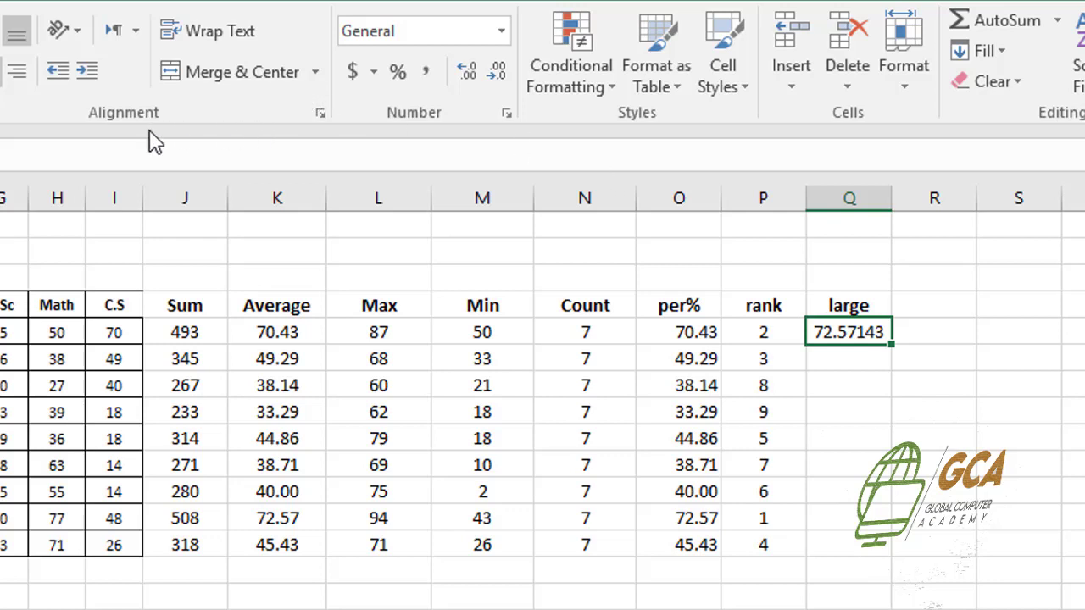
click(497, 72)
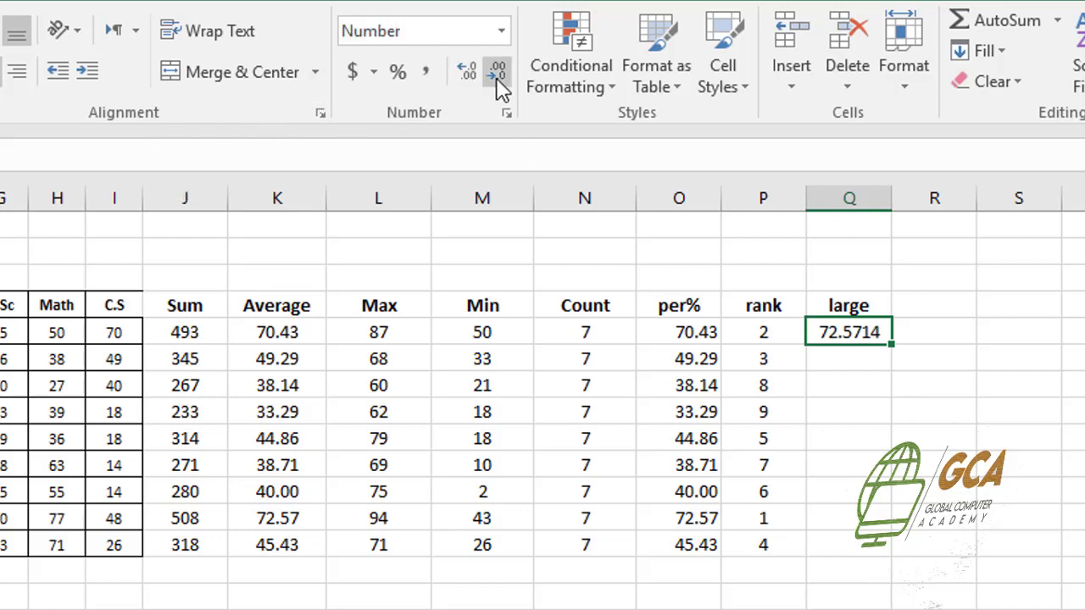
click(497, 72)
click(497, 72)
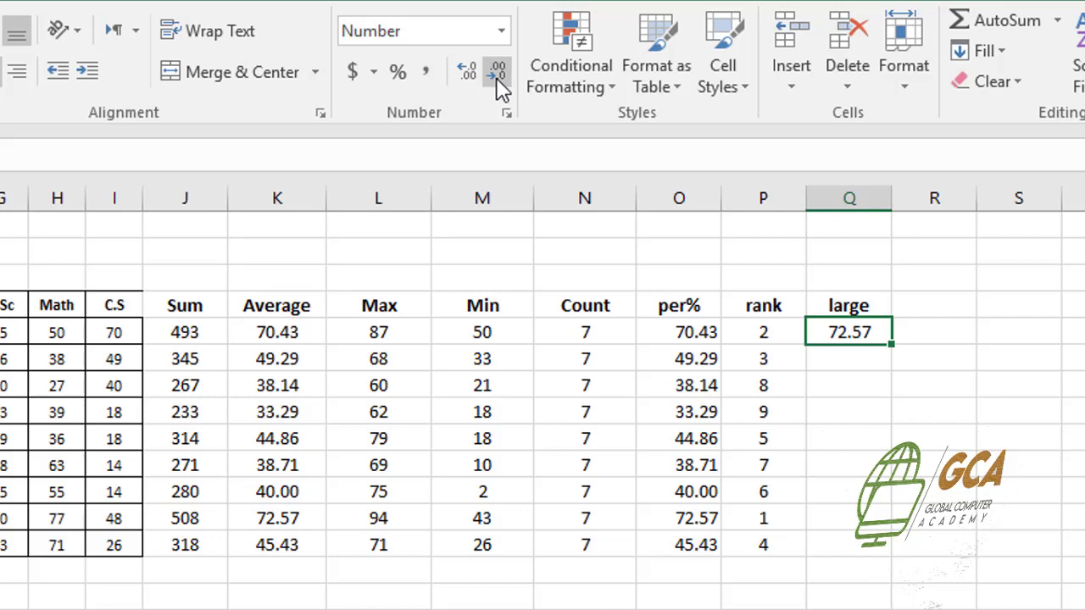
- Write =LARGE(O5:O13,2) in Q6 to return the second-highest percentage
click(839, 364)
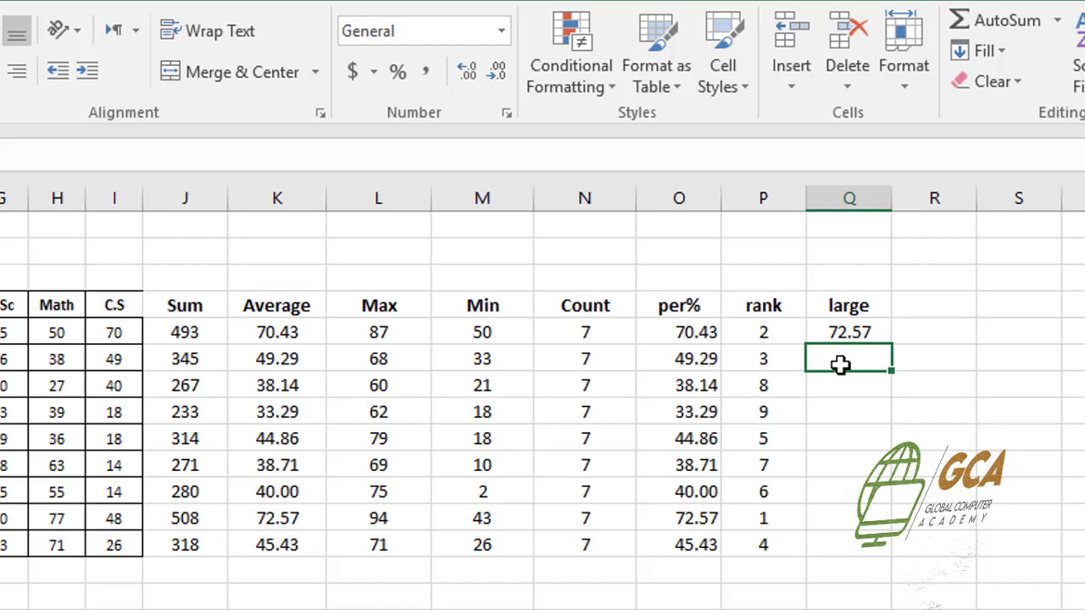
text(=)
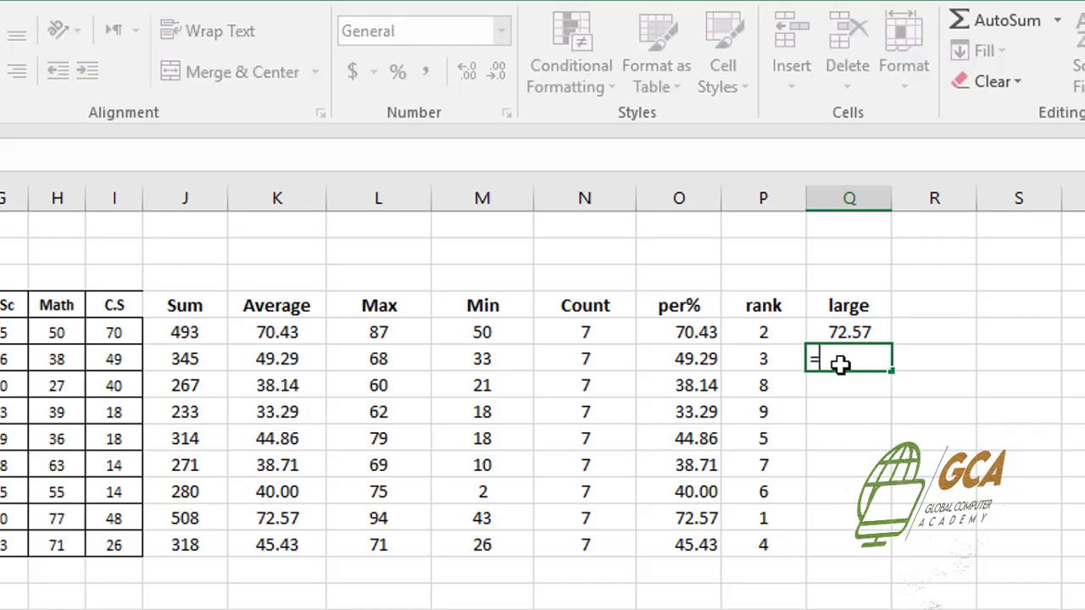
text(large)
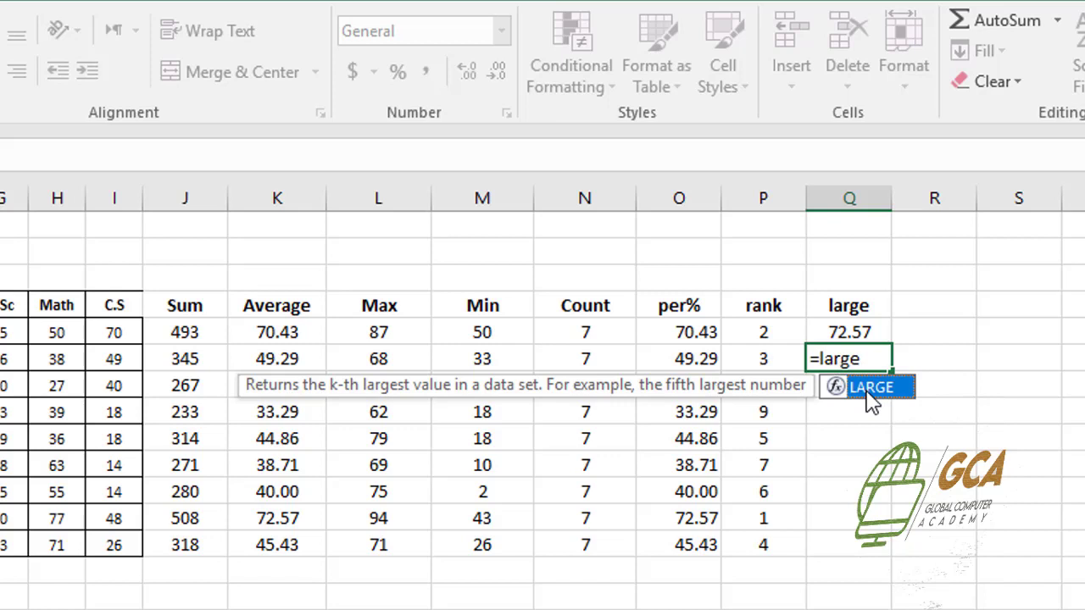
double_click(868, 393)
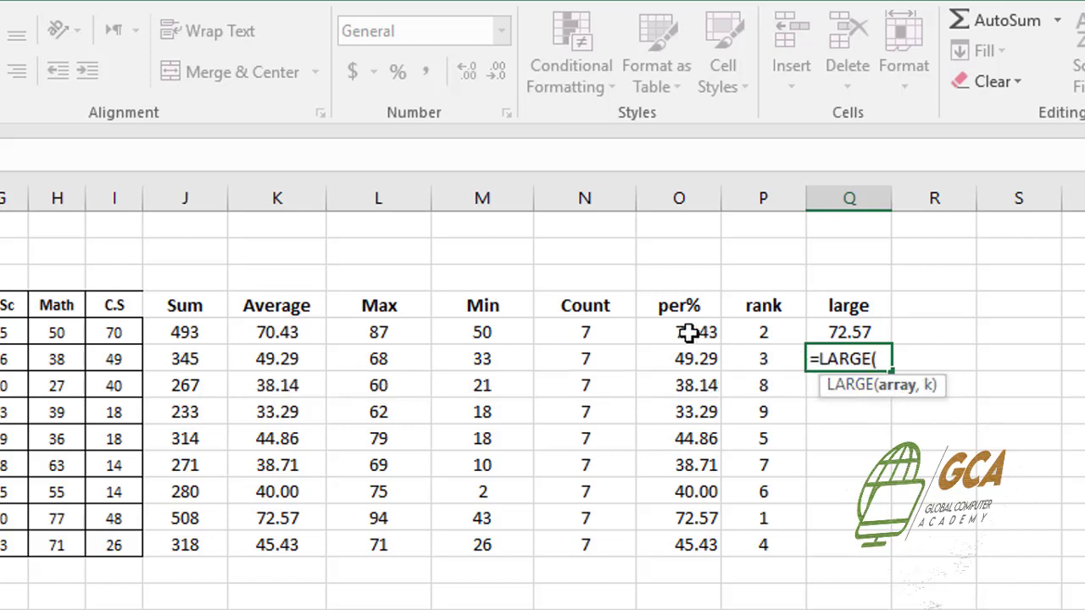
drag(689, 333, 687, 545)
text(,)
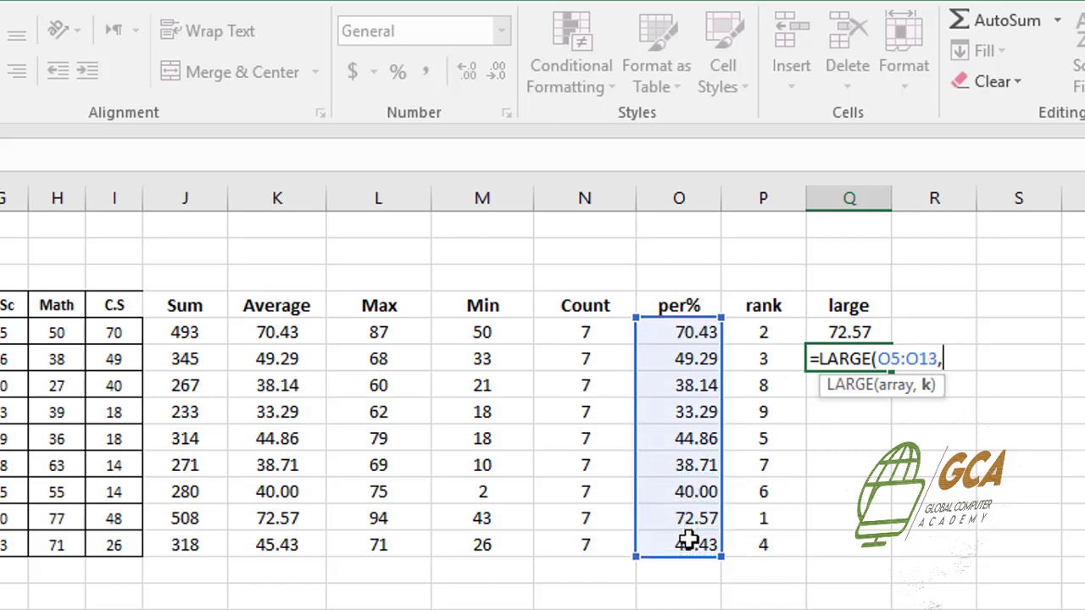
text(2))
key(Return)
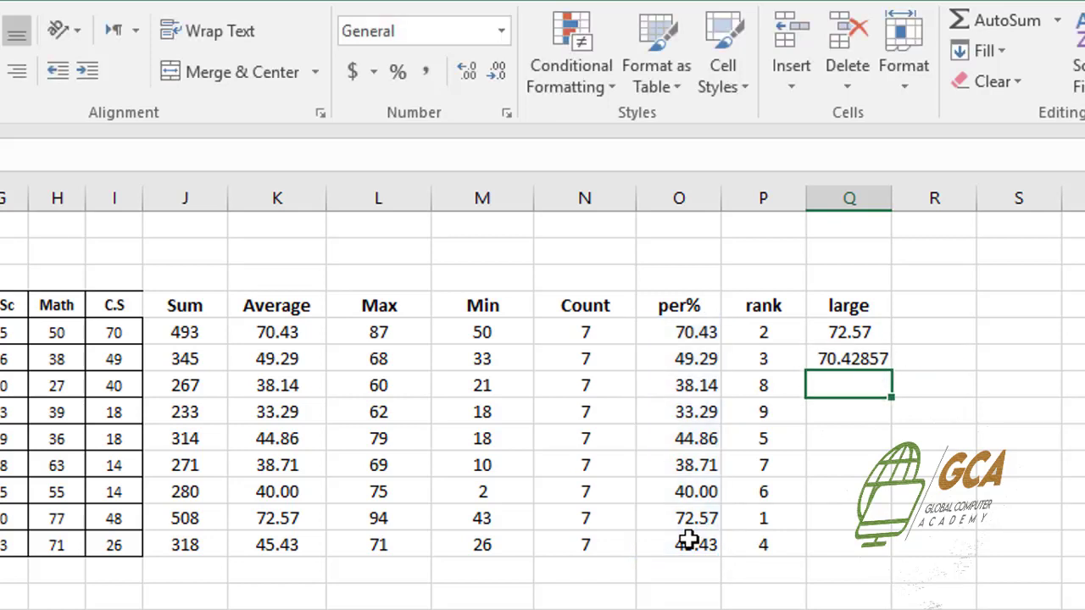
- Reduce the second-highest percentage in Q6 to two decimal places
click(839, 359)
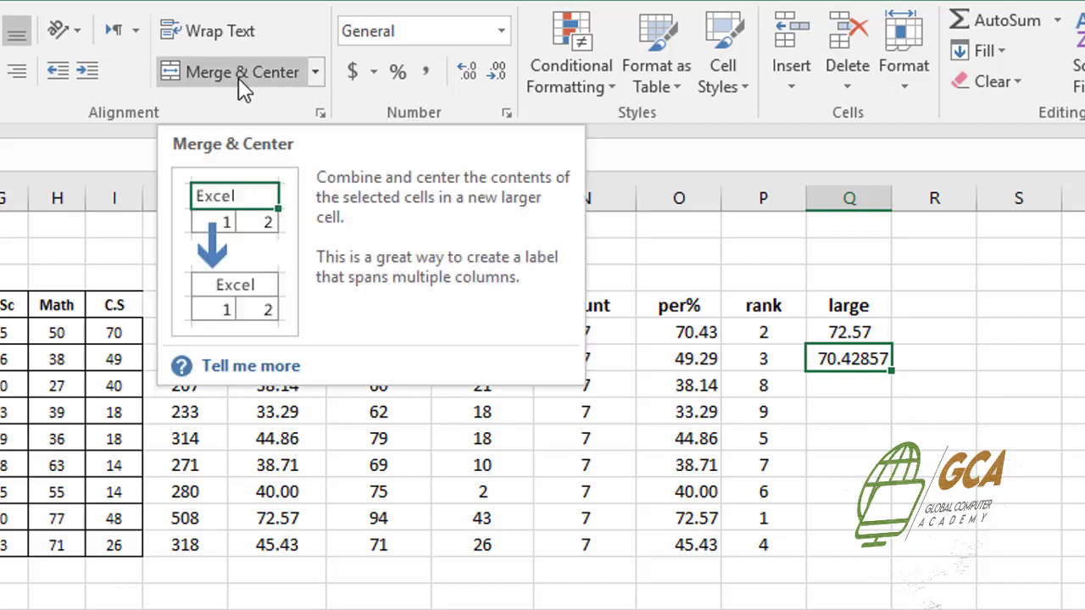
click(497, 74)
click(498, 73)
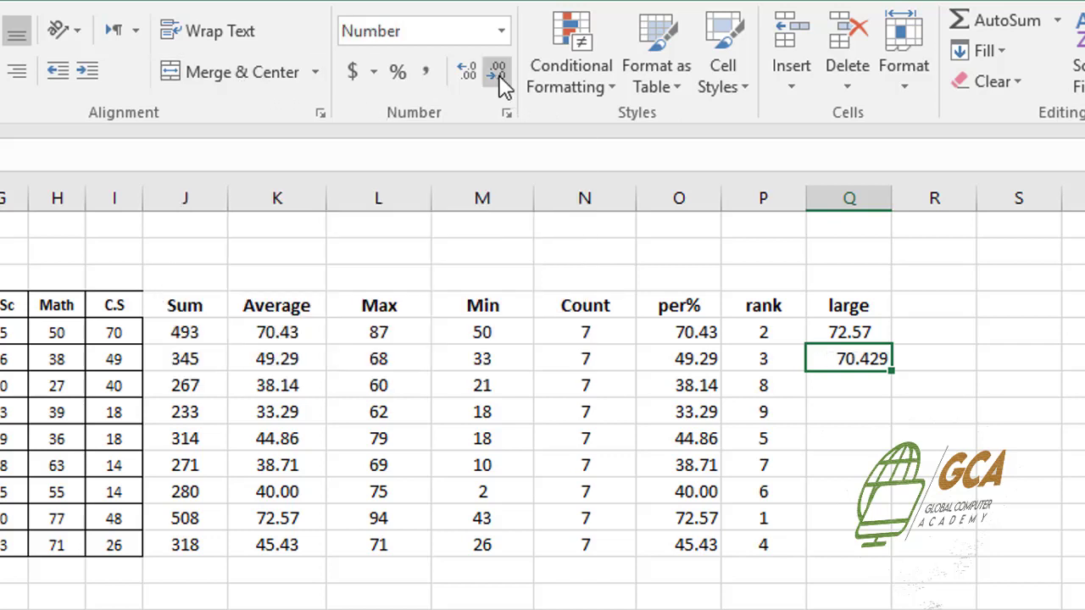
click(499, 76)
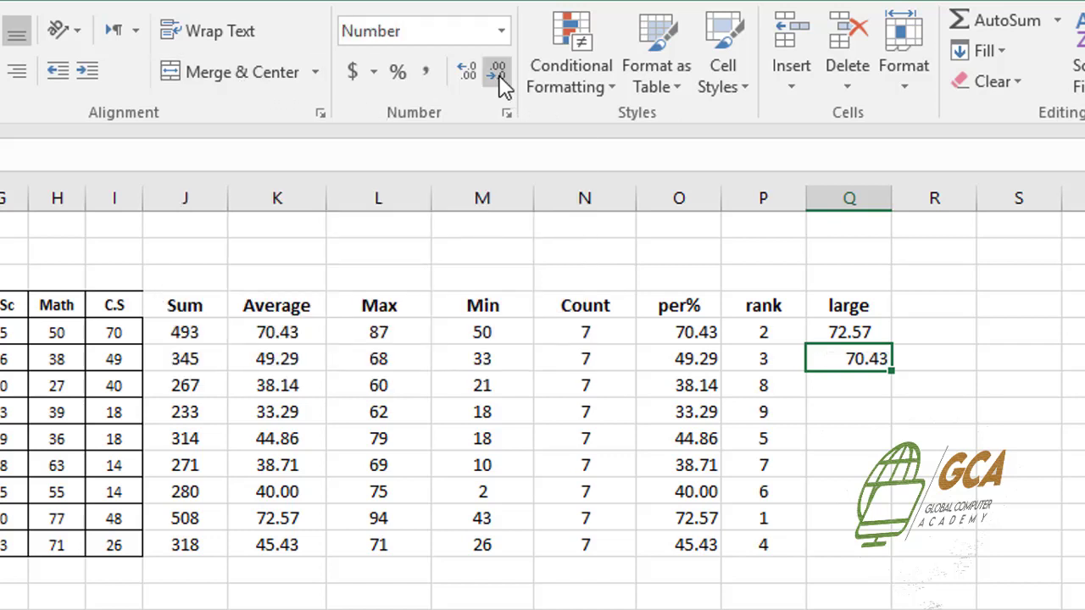
- Review the arguments of the LARGE formula in Q6 and close it unchanged
click(851, 385)
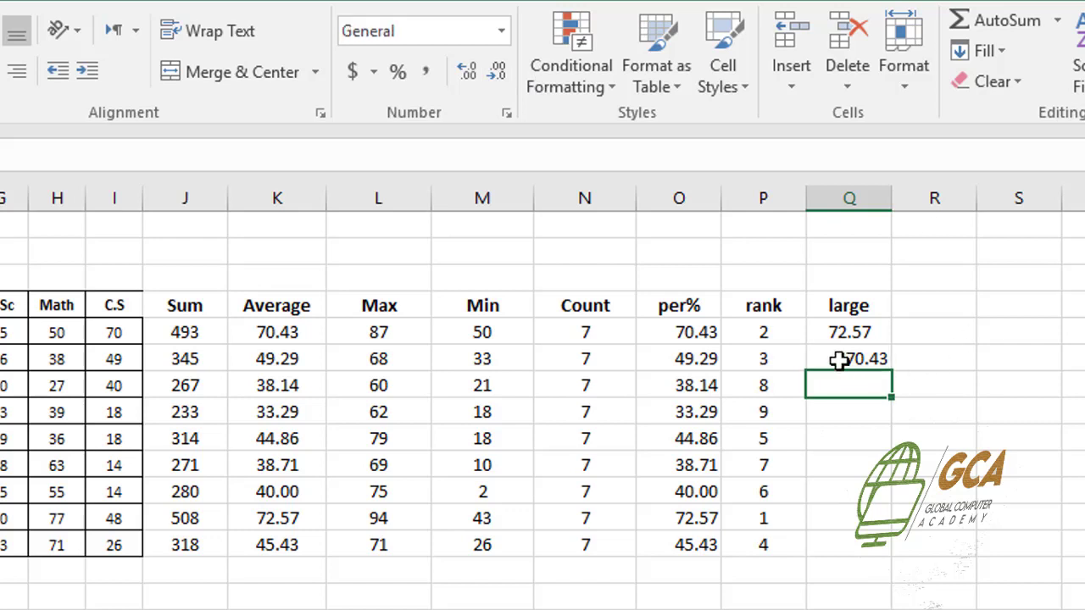
click(838, 359)
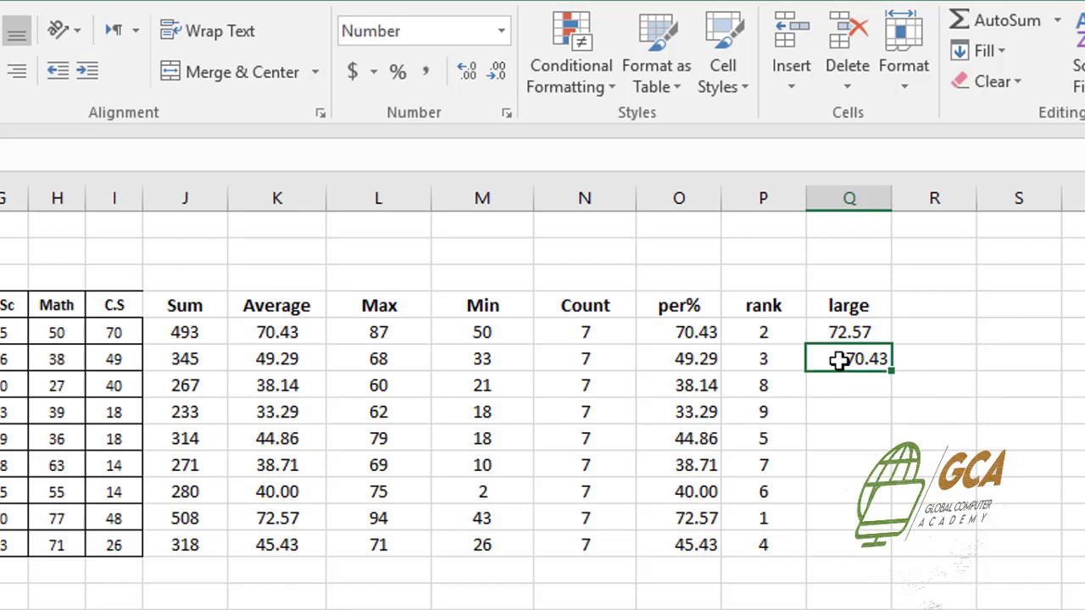
double_click(838, 359)
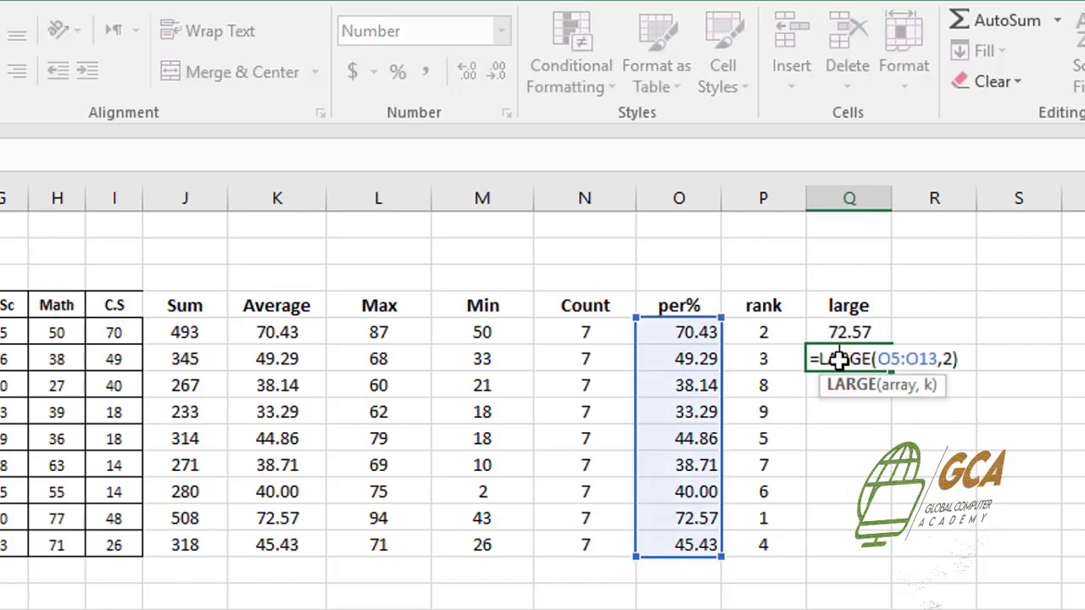
click(961, 359)
key(Return)
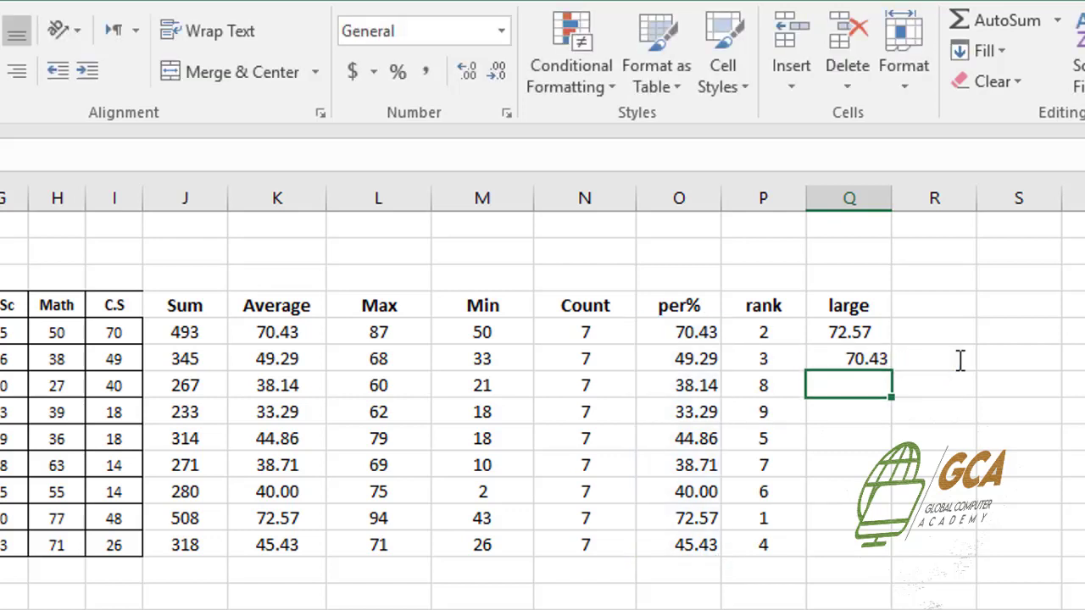